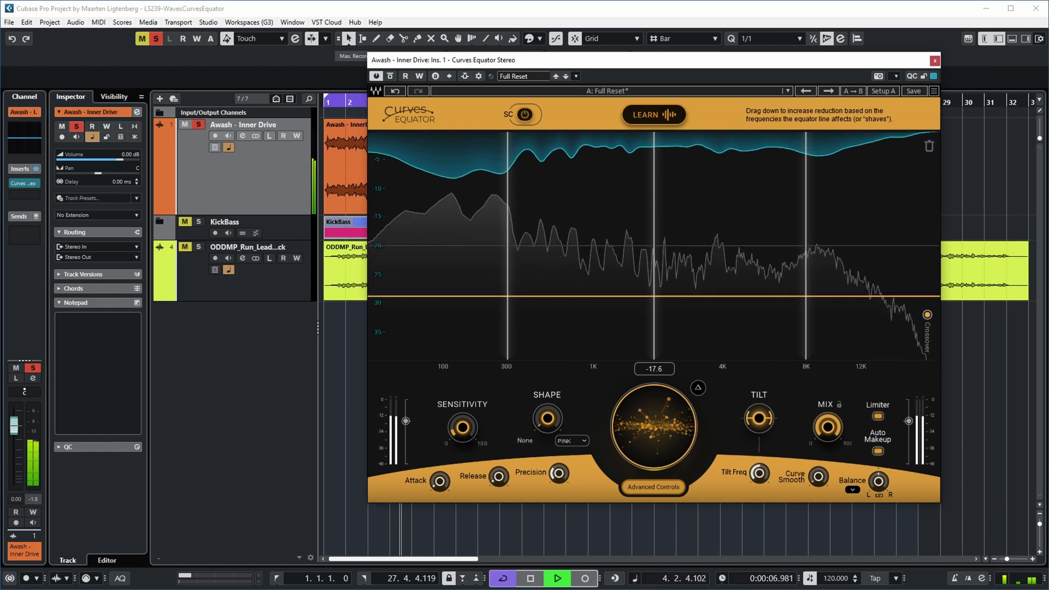
Step: During playback, lower the threshold to about -33.8, raise it to about -1.5 and stop playback
drag(928, 299, 948, 428)
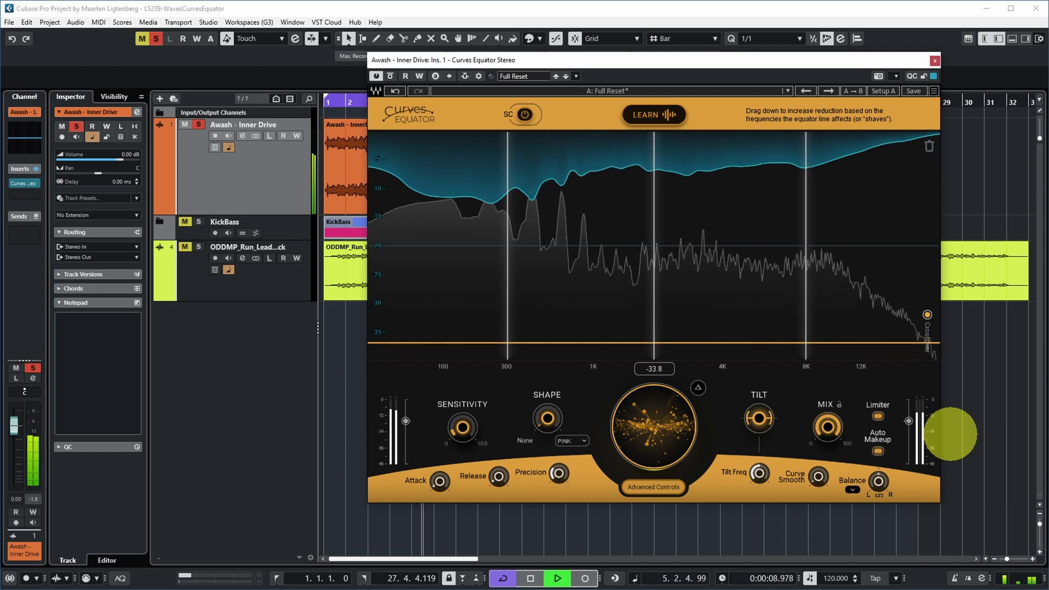
drag(653, 388, 654, 252)
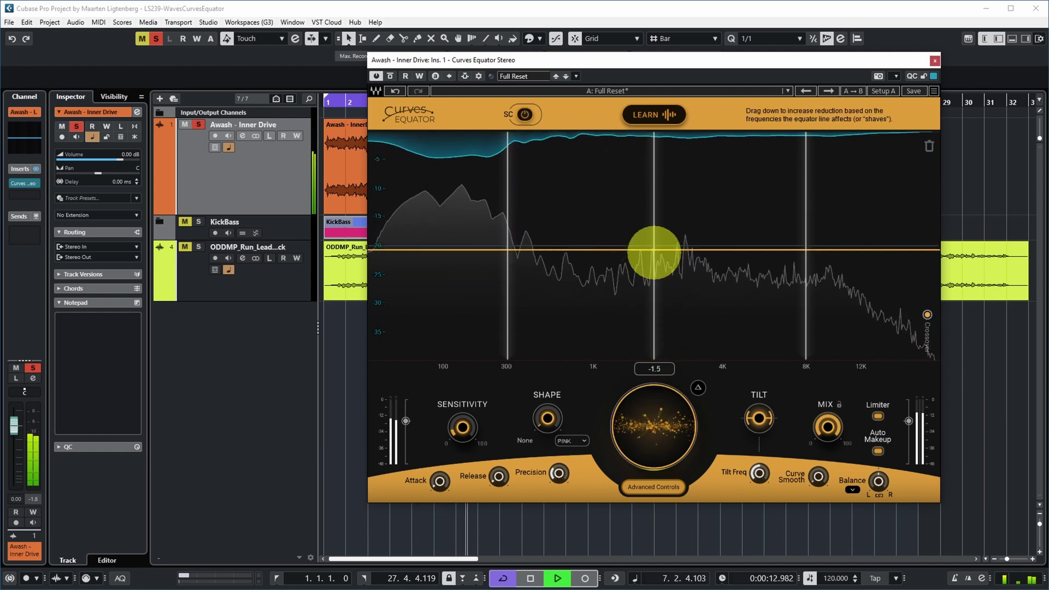
key(space)
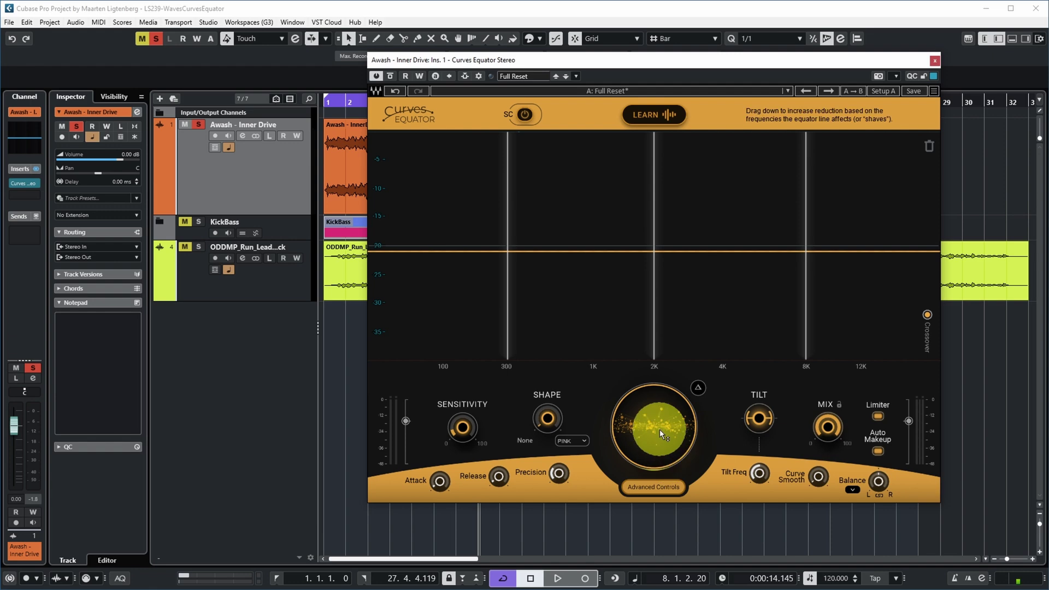
Step: Audition the delta signal from the start while bringing the threshold down to about 1.0, and stop playback
click(698, 388)
key(space)
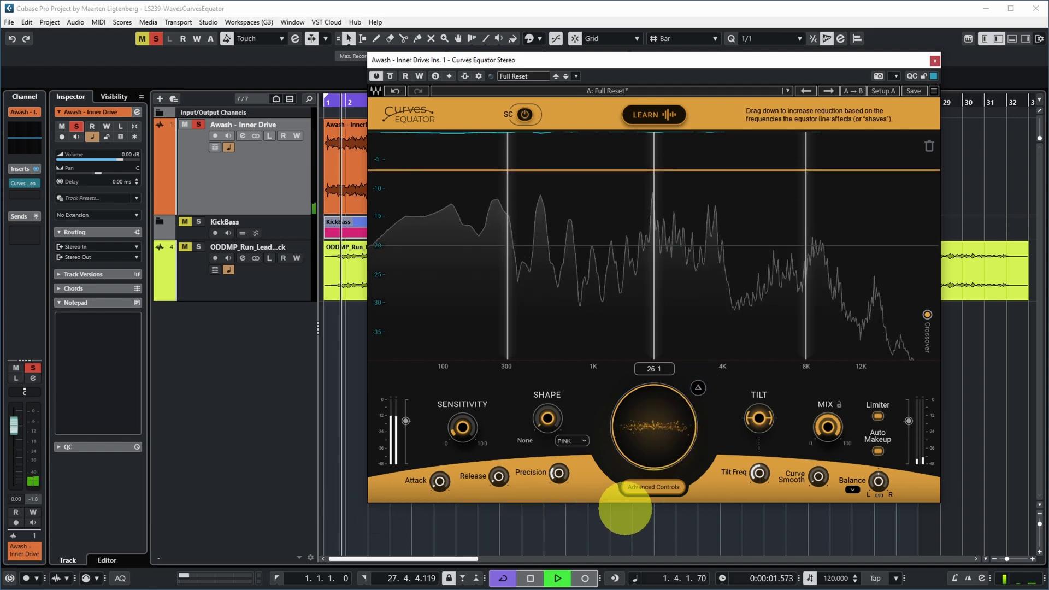
mouse_move(662, 414)
mouse_down()
mouse_move(653, 486)
mouse_move(644, 464)
mouse_move(660, 412)
mouse_move(660, 423)
mouse_up()
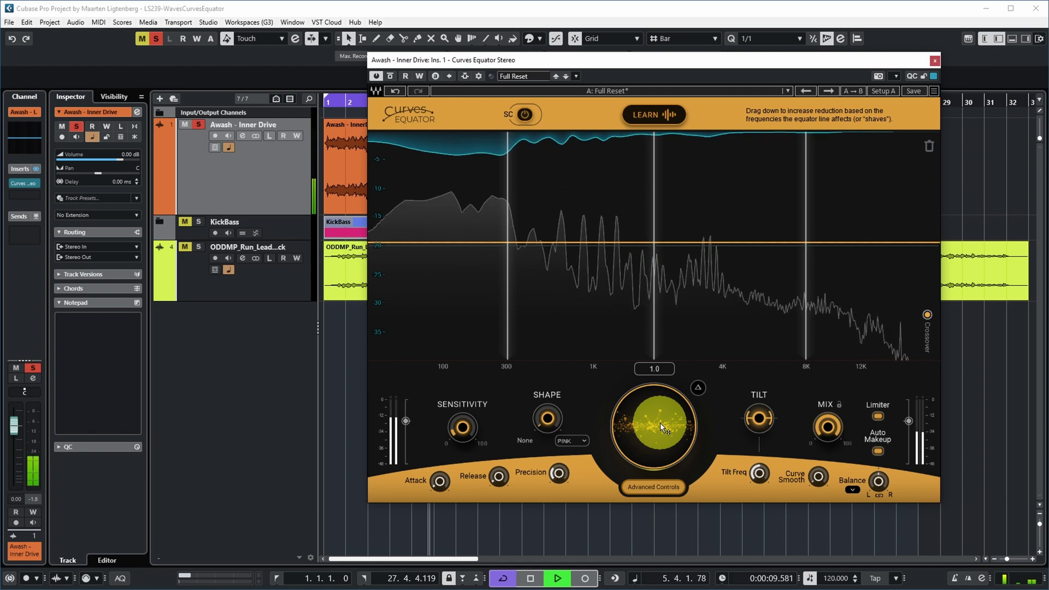
drag(660, 422, 642, 222)
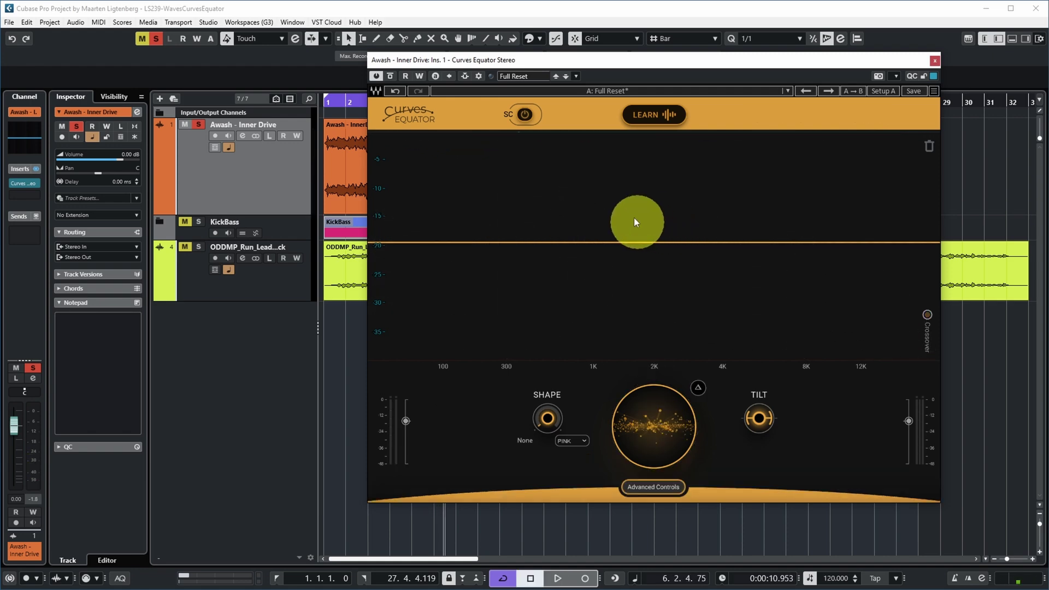
Step: Load the Master Bus 1 preset and, during playback, lower the threshold until its curve cuts into the signal's spectrum
click(537, 76)
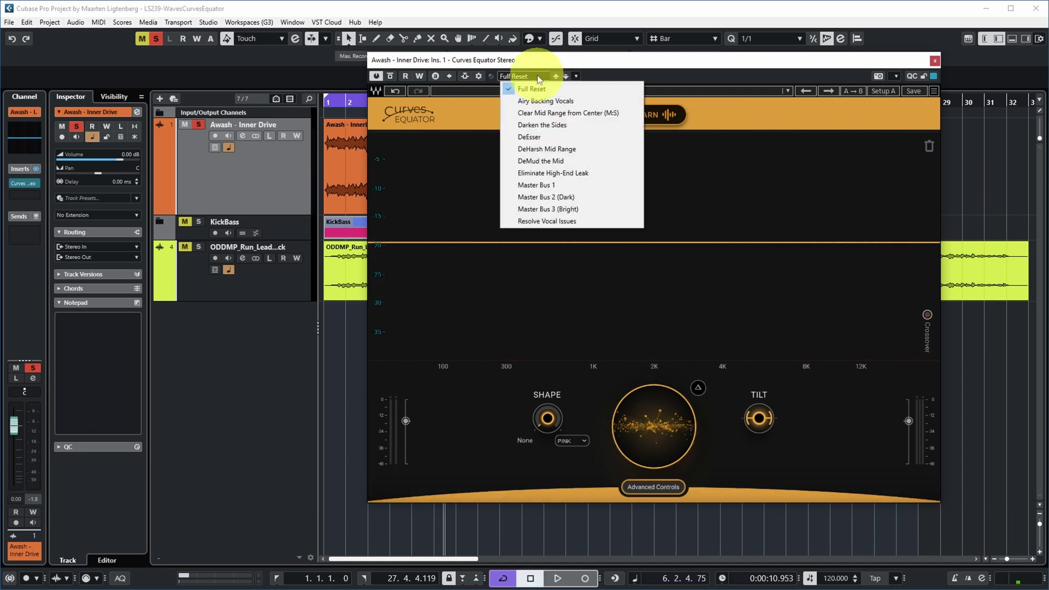
click(562, 185)
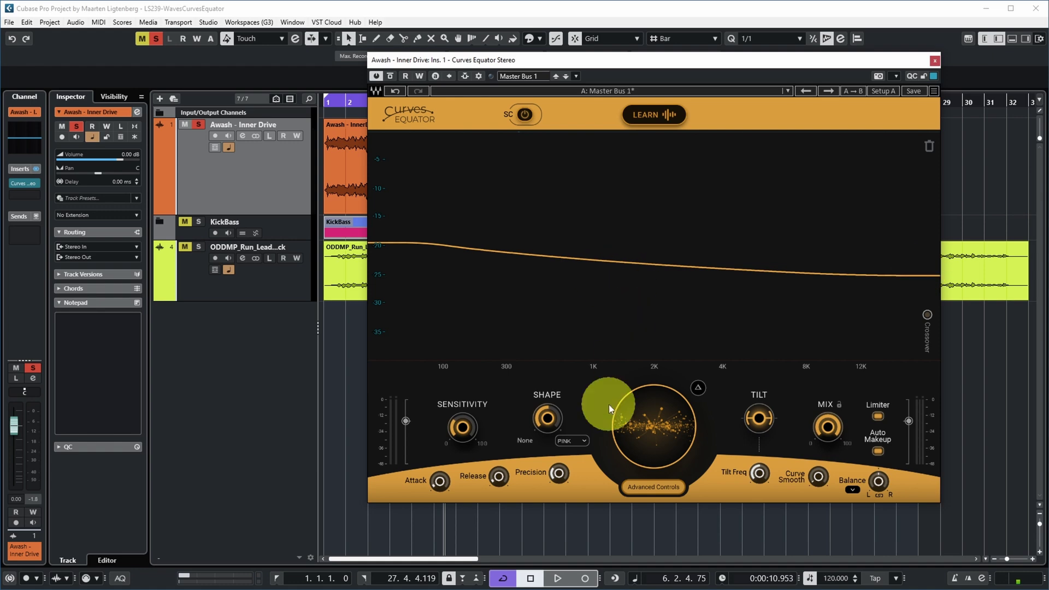
drag(654, 426, 646, 472)
key(space)
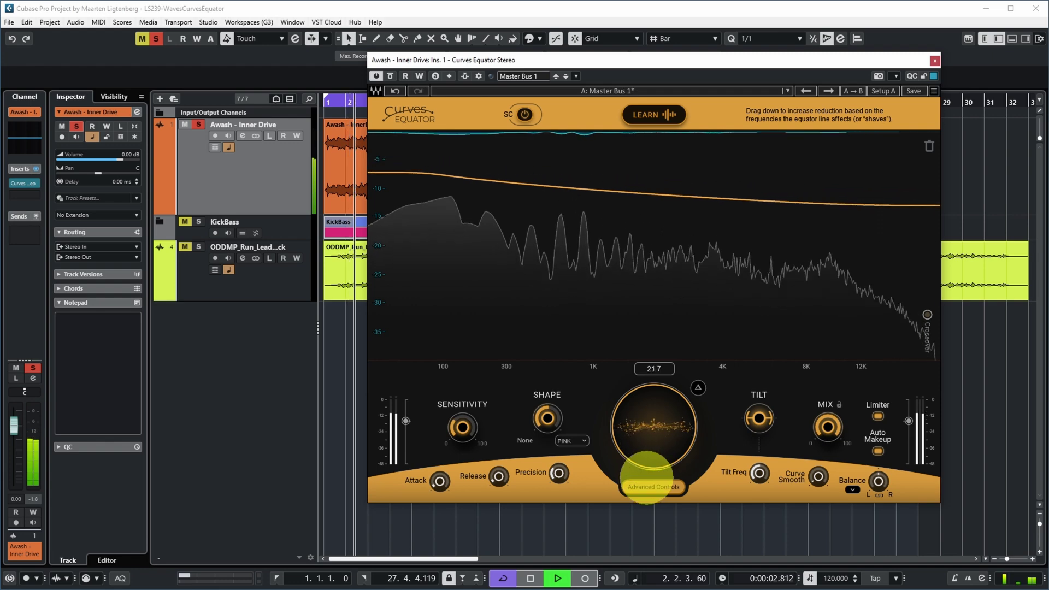
drag(658, 398, 651, 485)
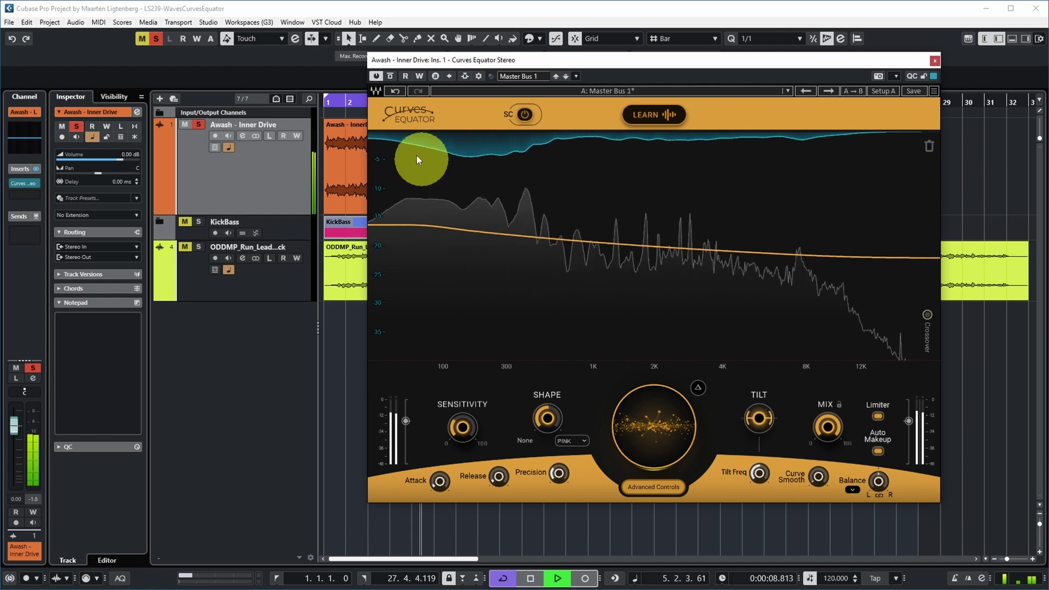
Step: Compare the processed and unprocessed sound during playback by alternating the plug-in's bypass, leaving it bypassed
click(391, 78)
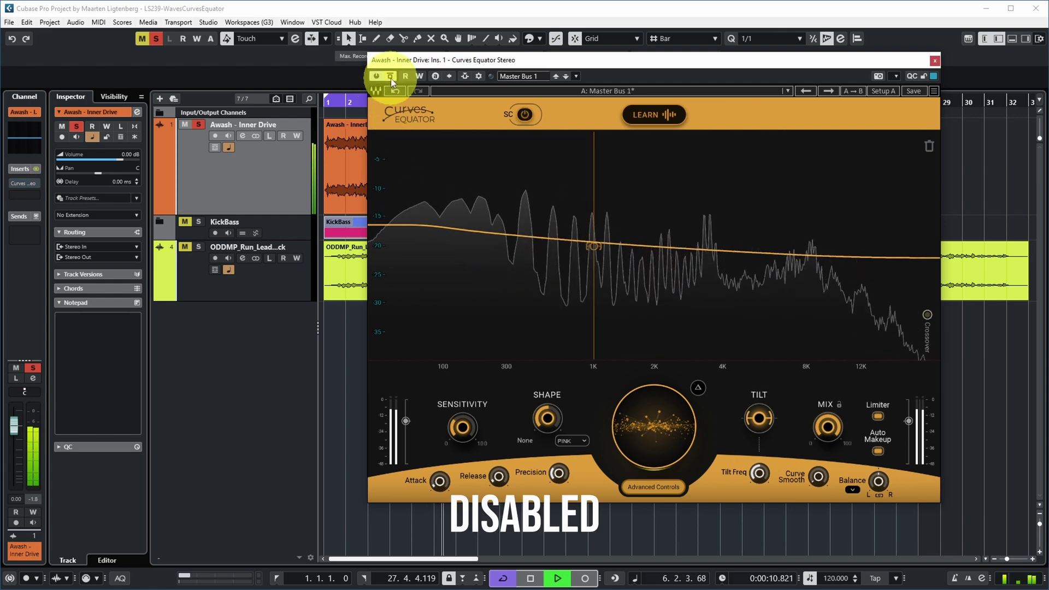
click(391, 77)
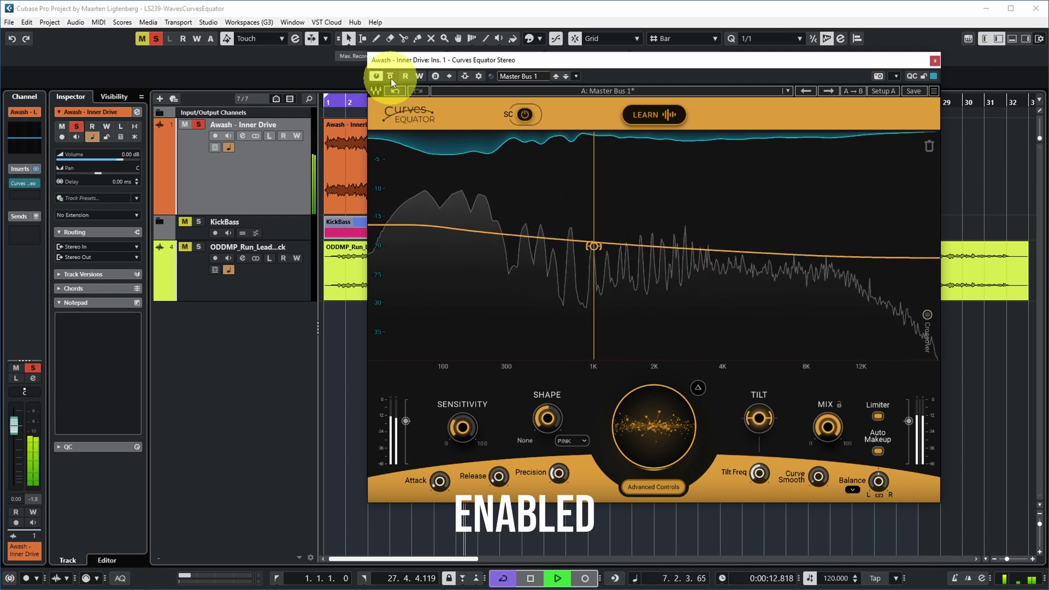
click(391, 78)
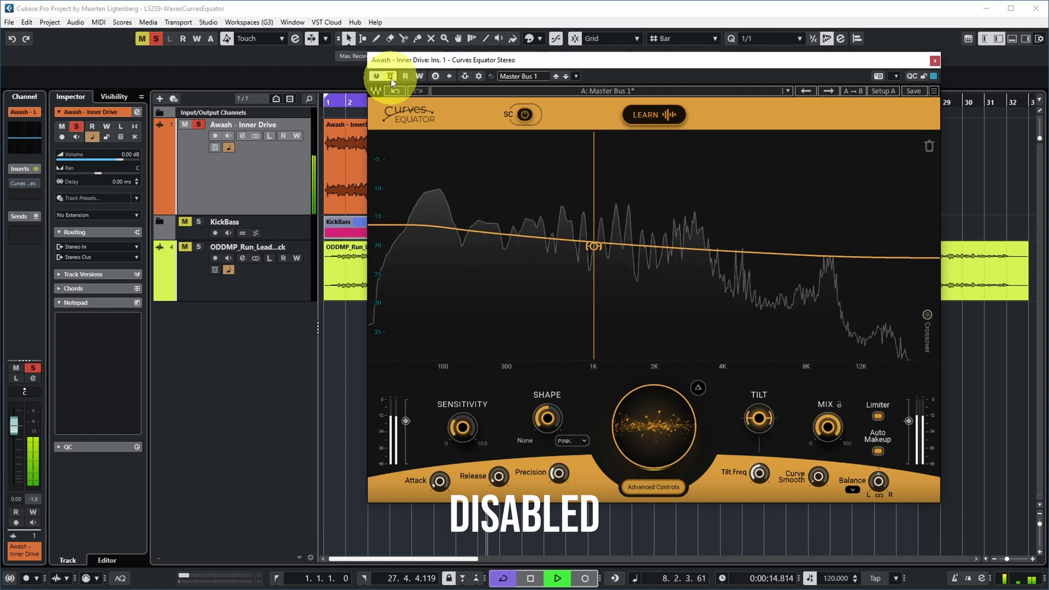
click(391, 77)
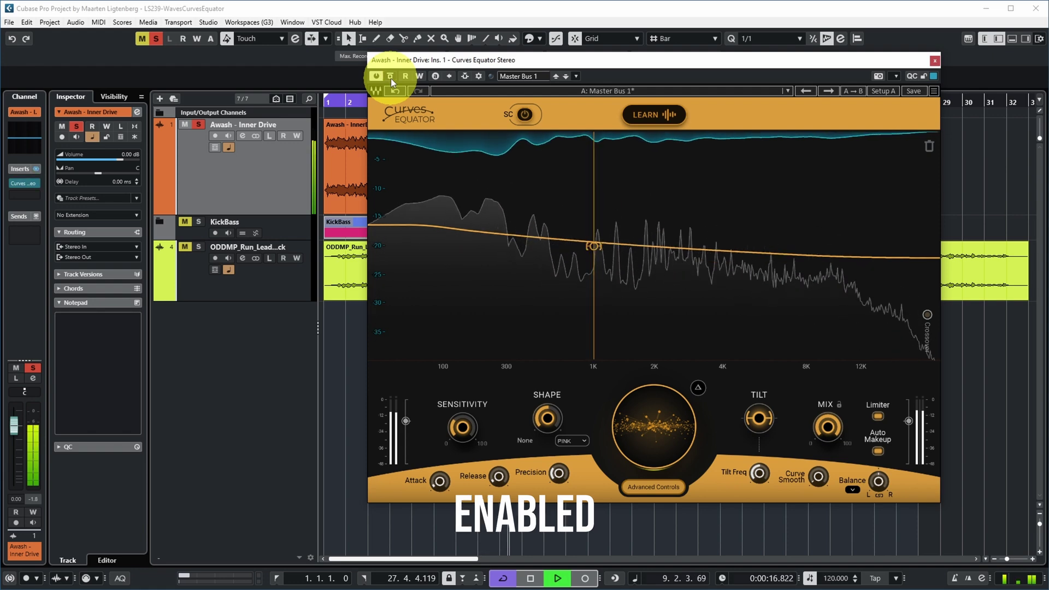
click(391, 77)
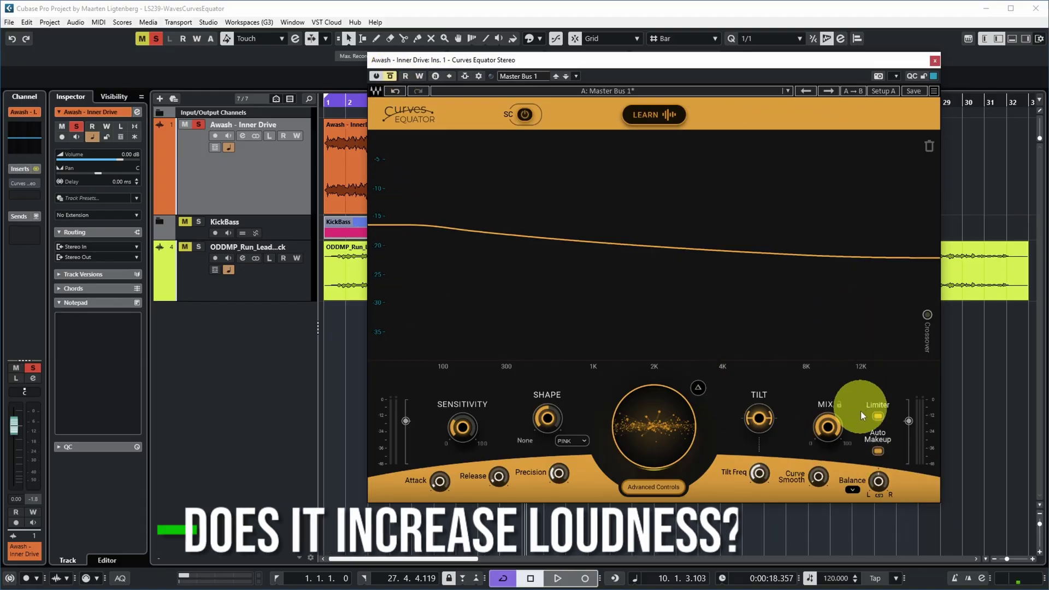
Step: Make room beside the plug-in window, show the Loudness meter and reset its readings
drag(844, 63, 790, 78)
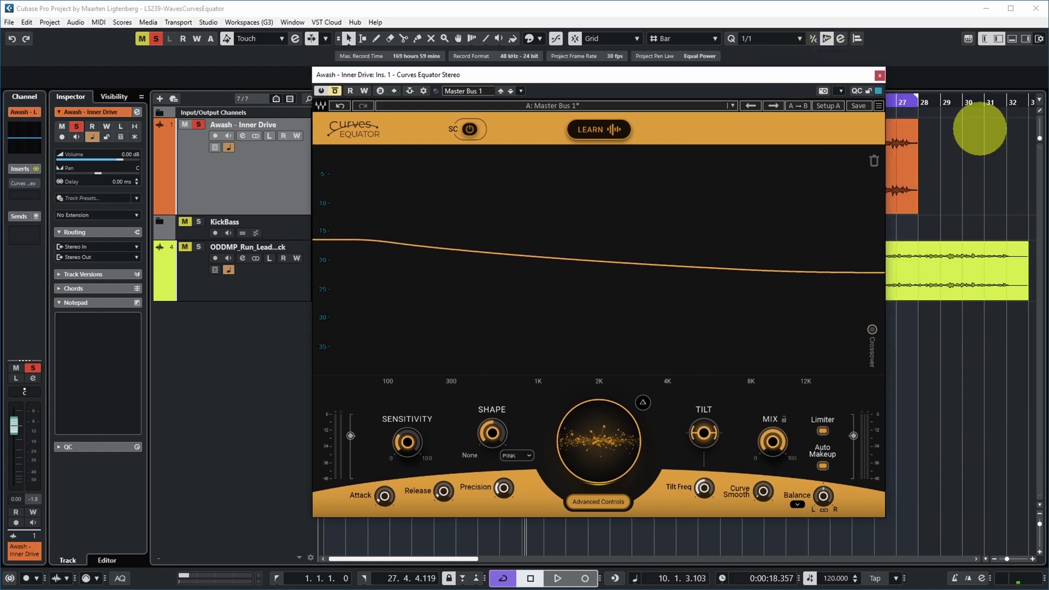
click(1027, 39)
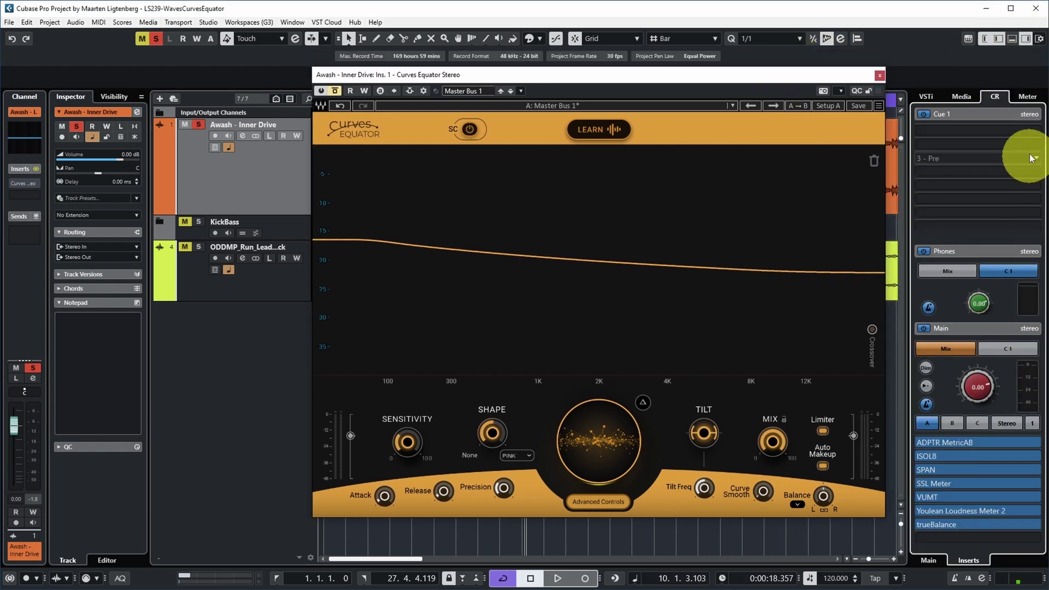
click(1028, 96)
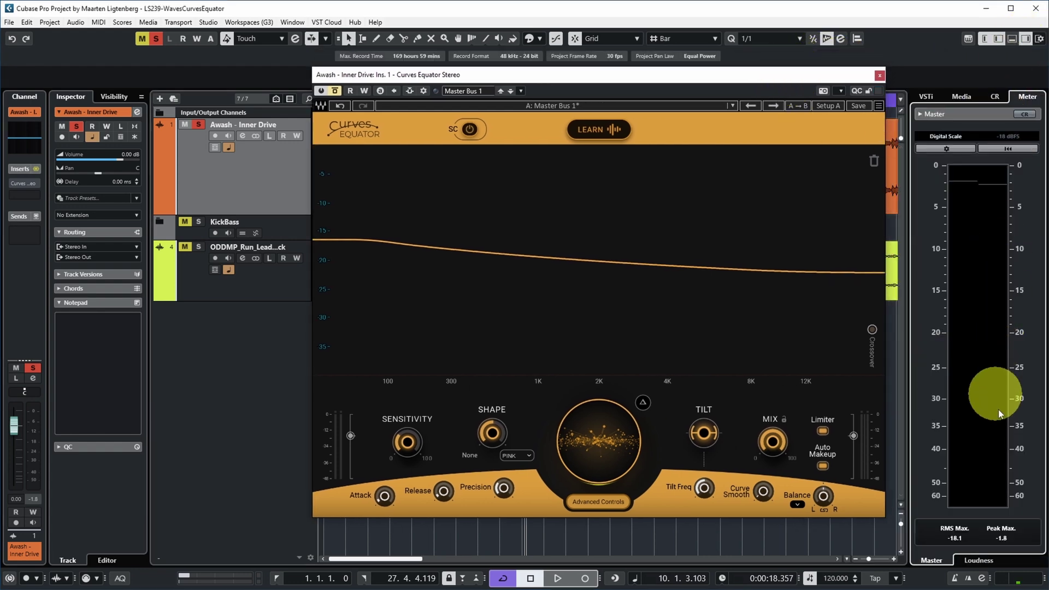
click(973, 563)
click(1025, 356)
Step: Play the first few seconds from the project start to measure the loudness with the plug-in bypassed
key(Home)
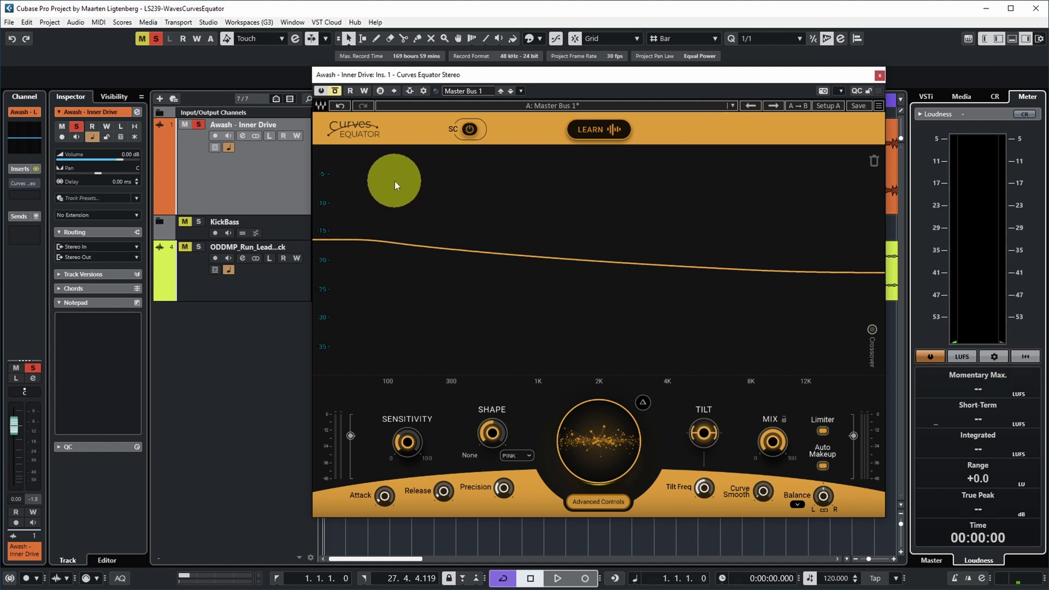
key(space)
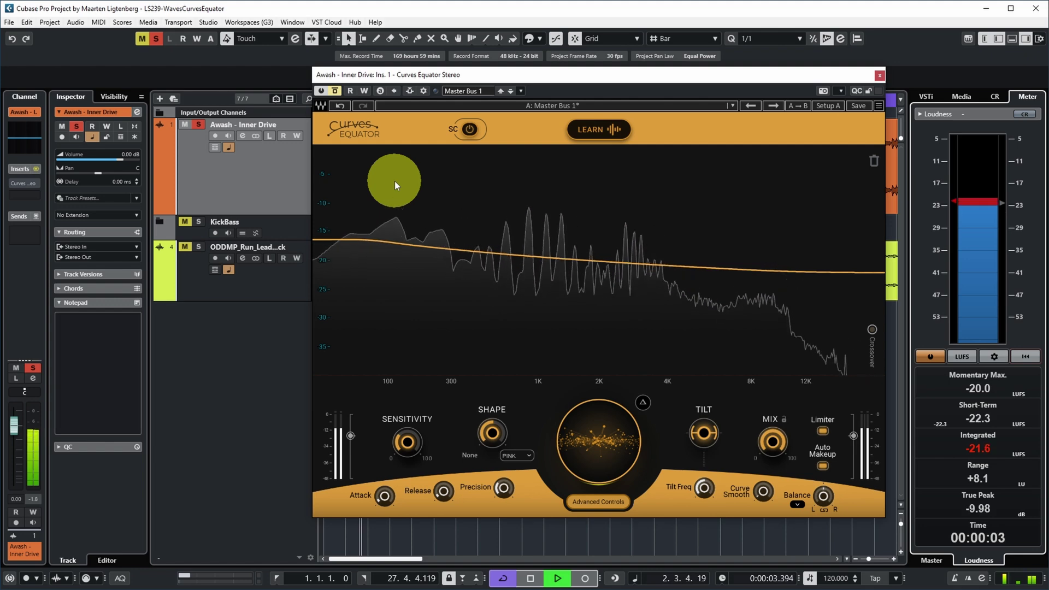
key(space)
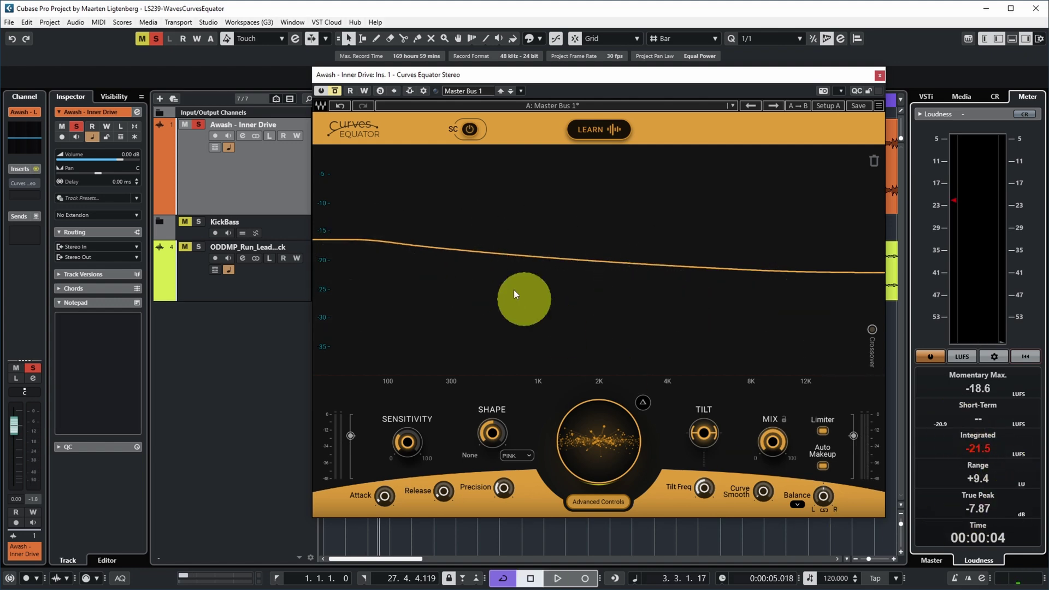
Step: Re-enable the plug-in, reset the loudness readings and measure the same opening passage with processing active
click(334, 90)
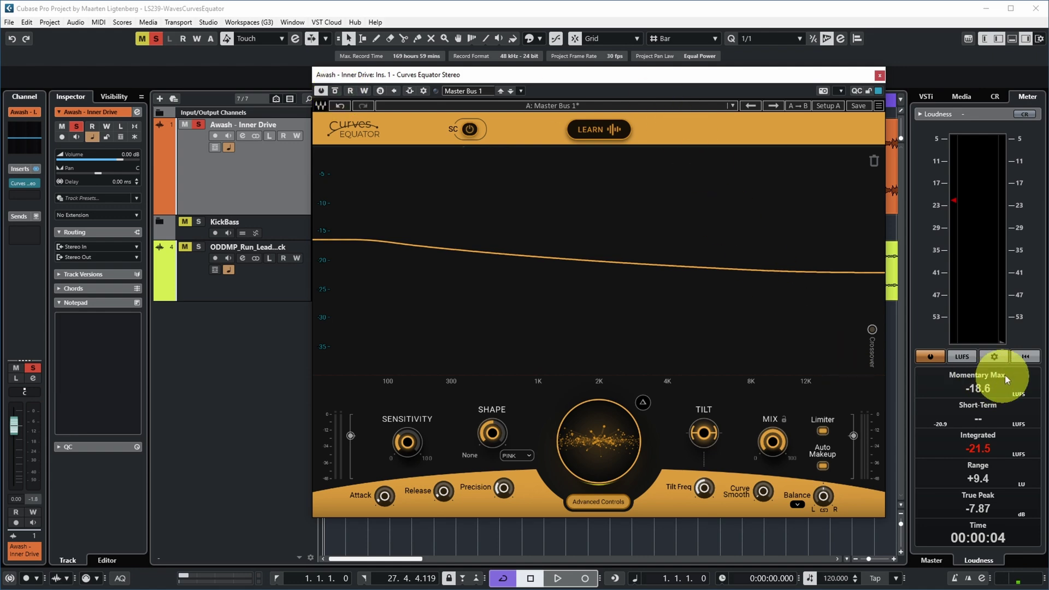
click(1025, 356)
key(space)
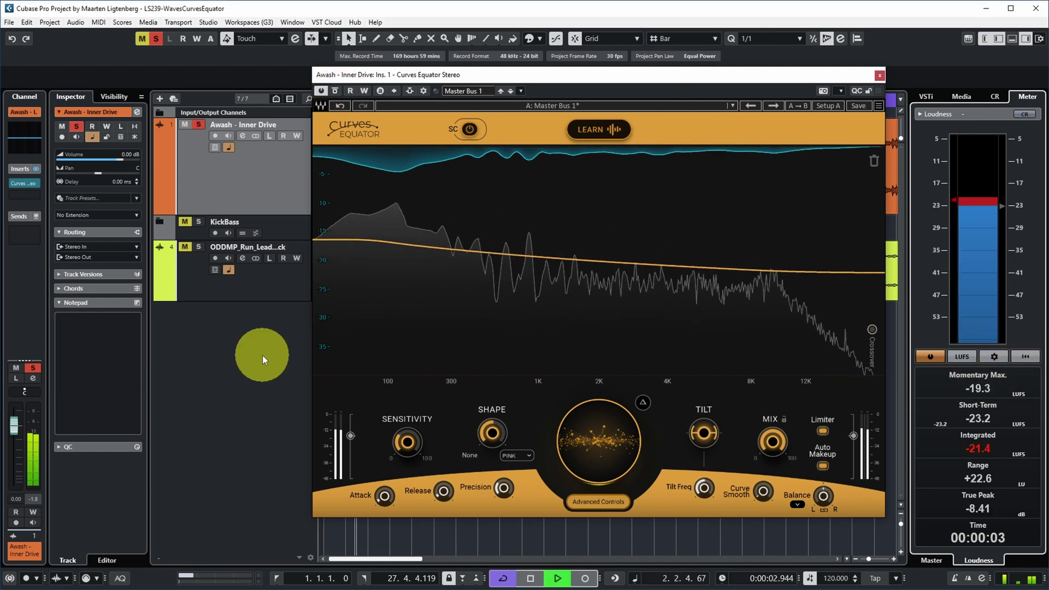
key(space)
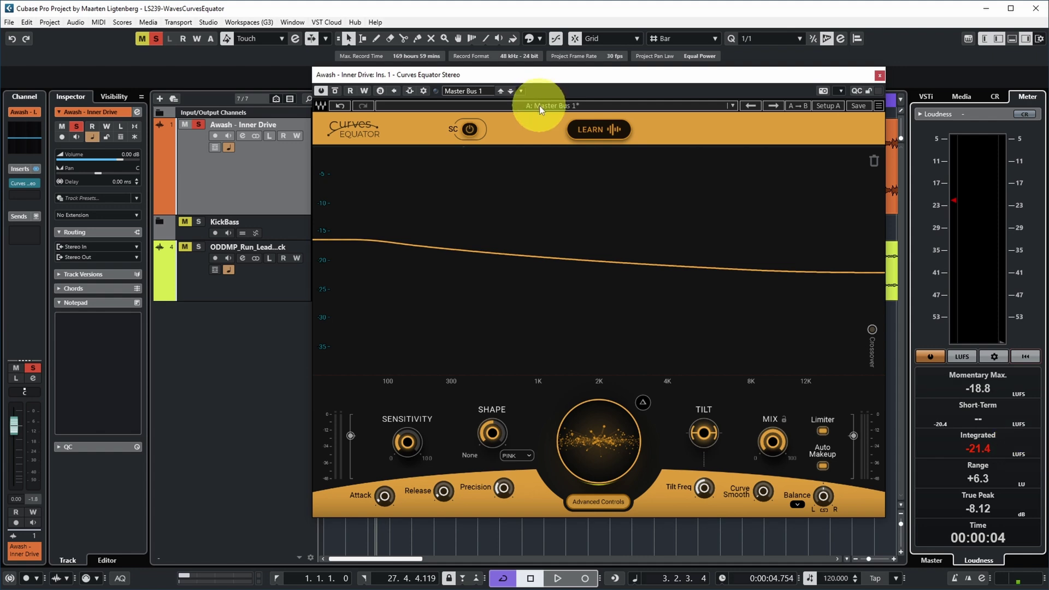
Step: Apply the Full Reset preset to the plug-in and set the threshold to about 11.8
click(539, 108)
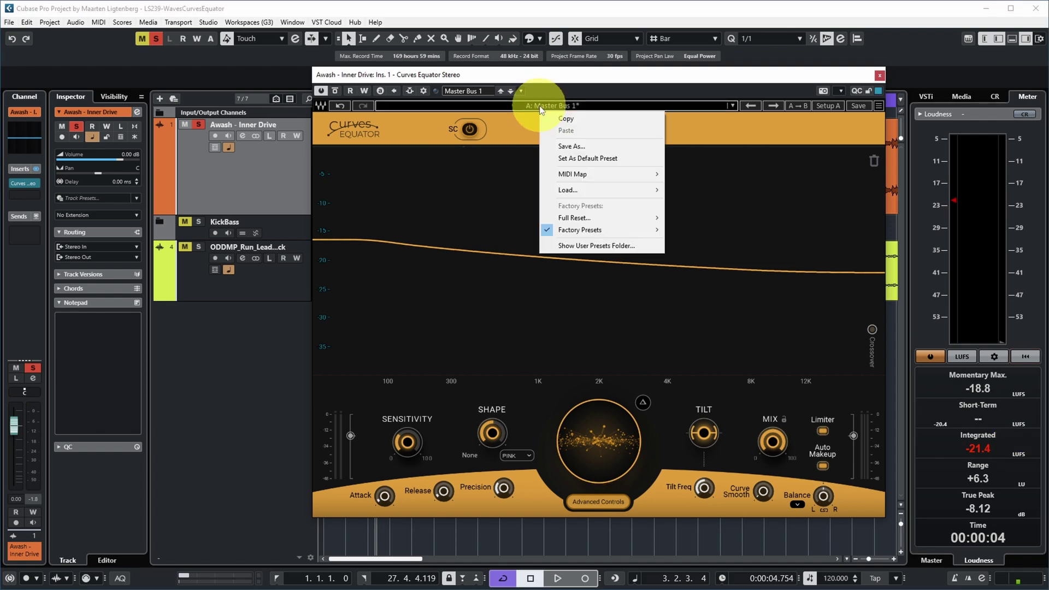
click(595, 217)
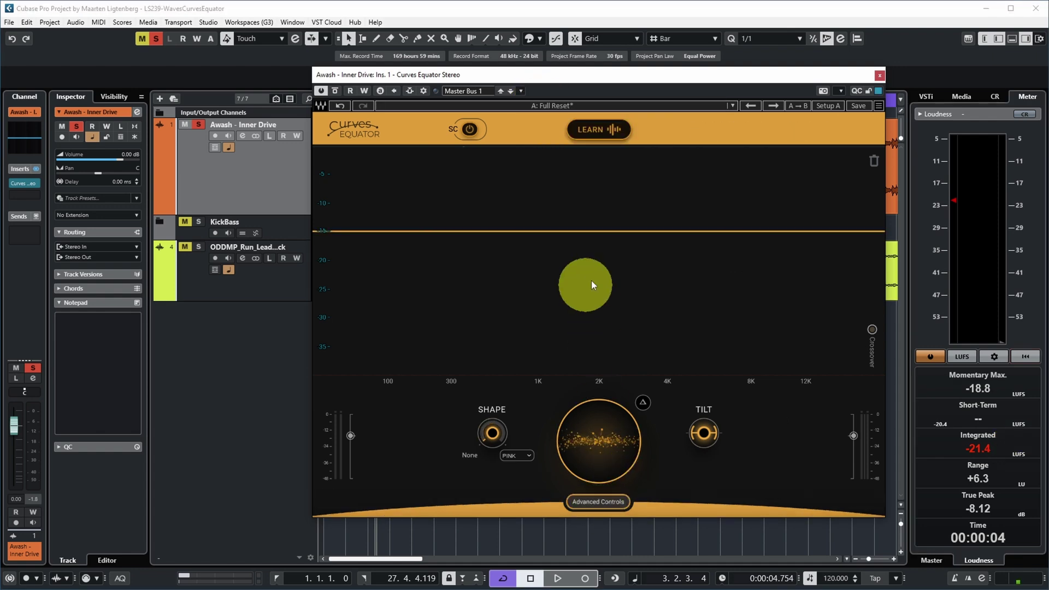
mouse_move(594, 437)
mouse_down()
mouse_move(603, 322)
mouse_move(596, 436)
mouse_up()
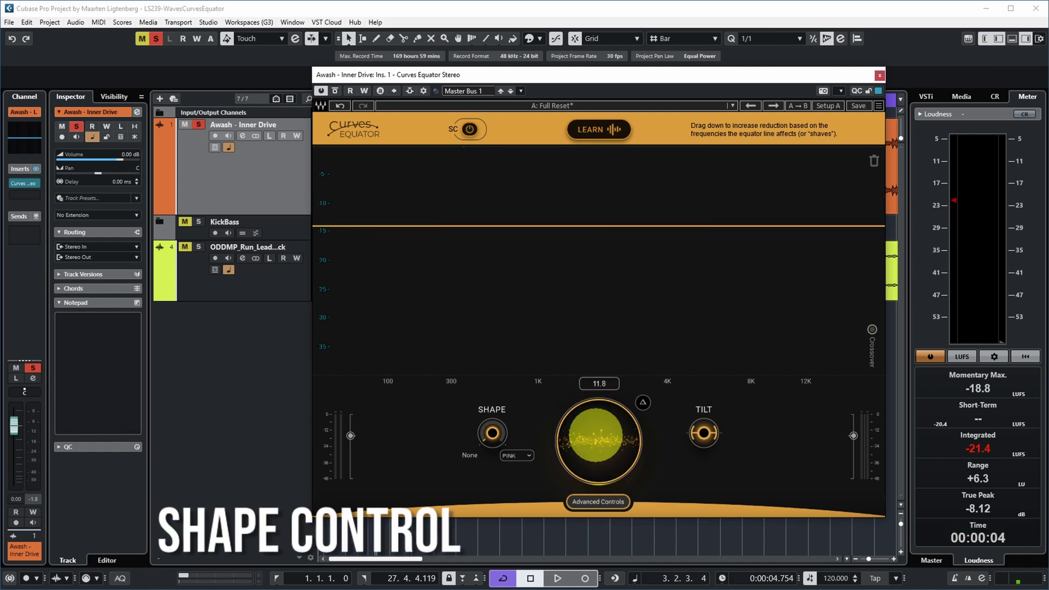
Step: Choose the WARM curve, try it at a raised Shape amount and return Shape to 0.0
click(527, 455)
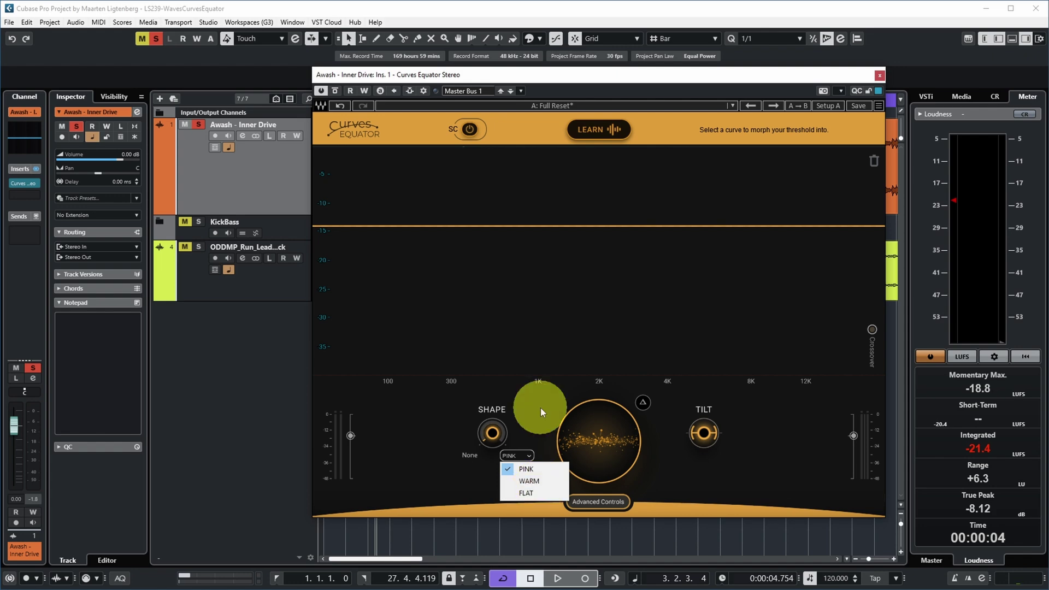
click(538, 435)
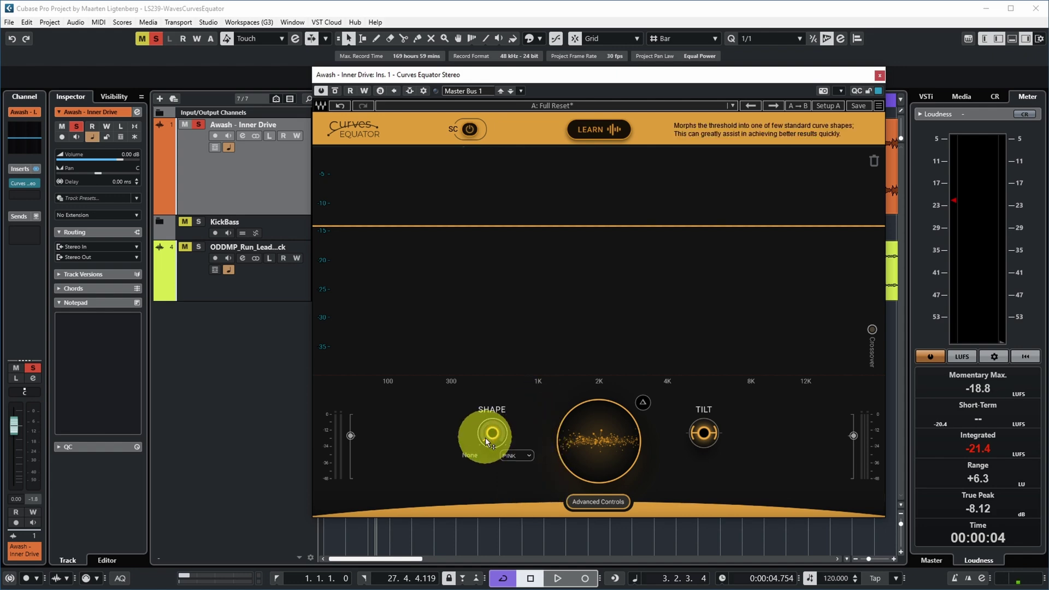
drag(492, 432, 578, 234)
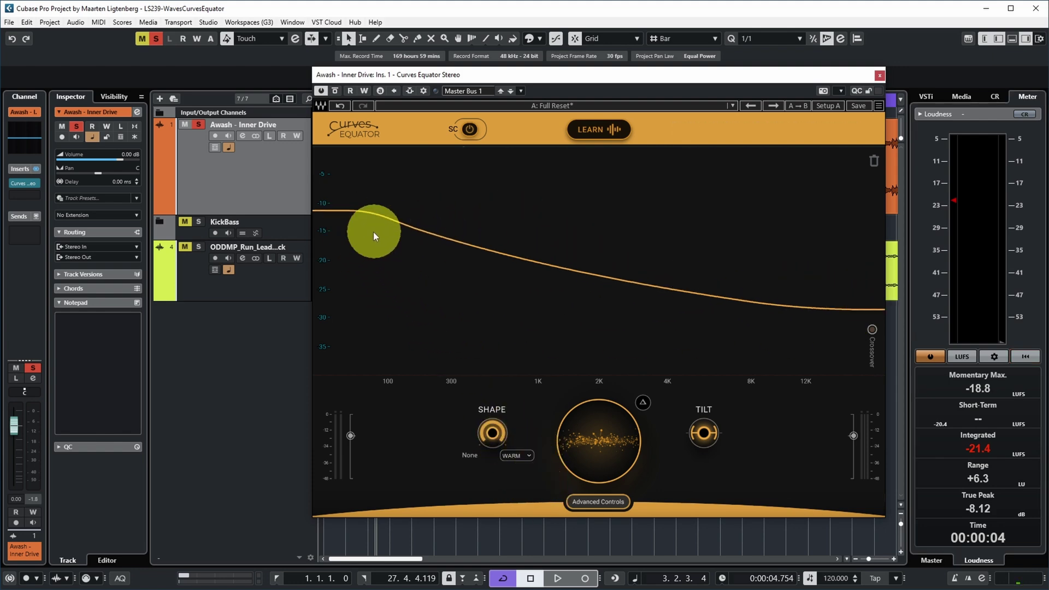
mouse_move(495, 434)
mouse_down()
mouse_move(494, 552)
mouse_move(962, 298)
mouse_move(899, 506)
mouse_move(500, 428)
mouse_up()
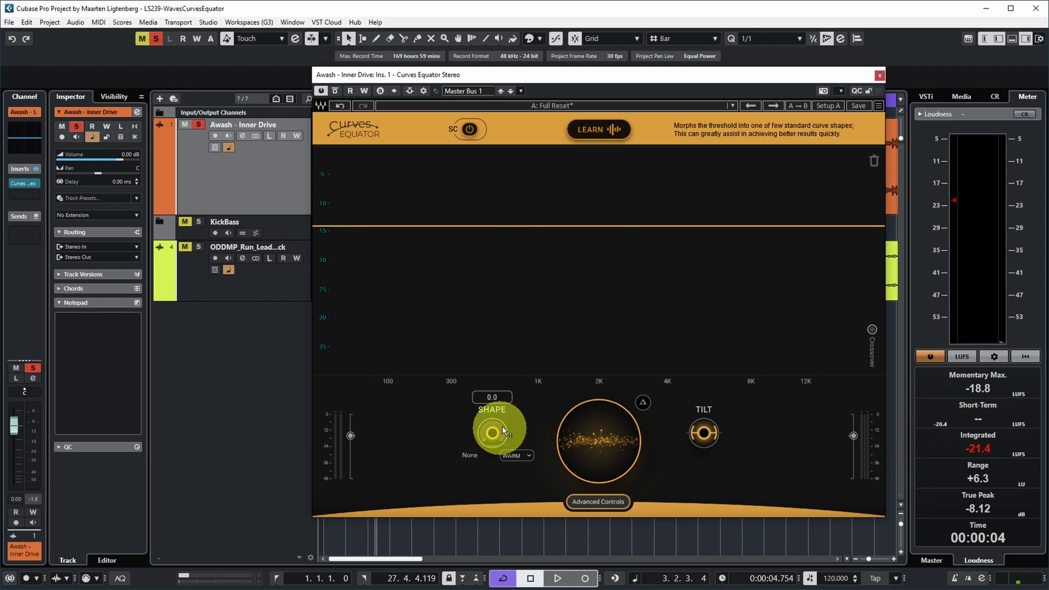
Step: Add a bell node to the threshold line at about 131 Hz with a gain of about -11.0 and widen its Q
double_click(410, 227)
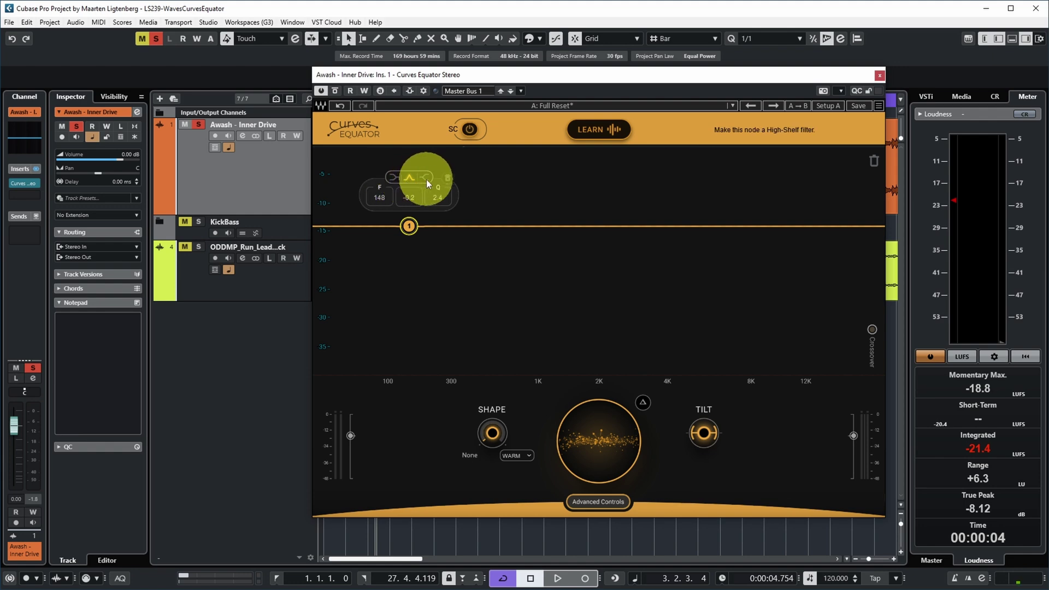
drag(409, 226, 402, 258)
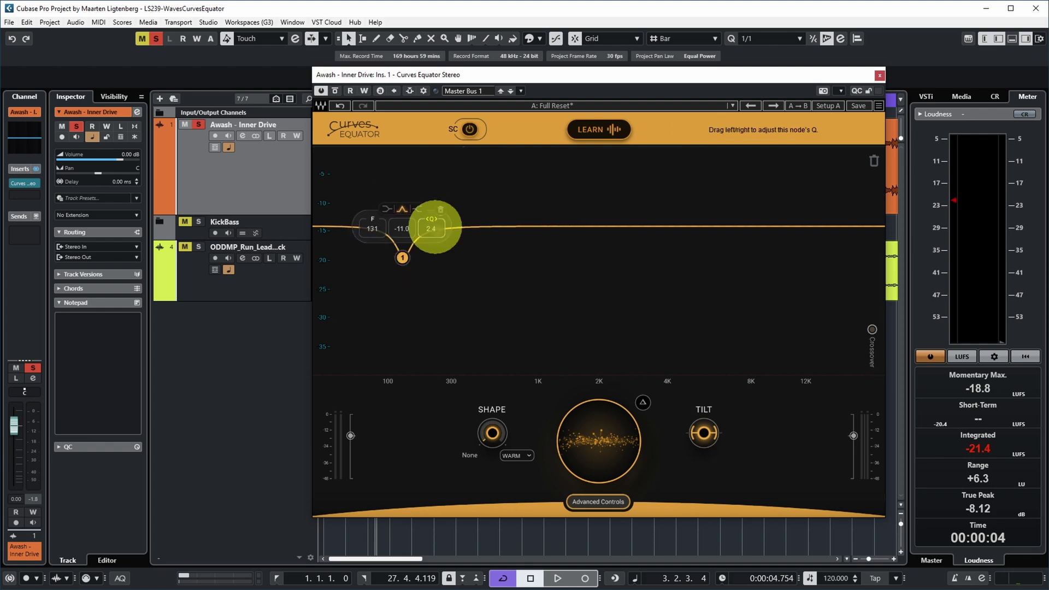
drag(496, 224, 332, 246)
Step: Add a second node as a high shelf and pull it down during playback to about -28.4 near 2990 Hz
drag(607, 227, 642, 288)
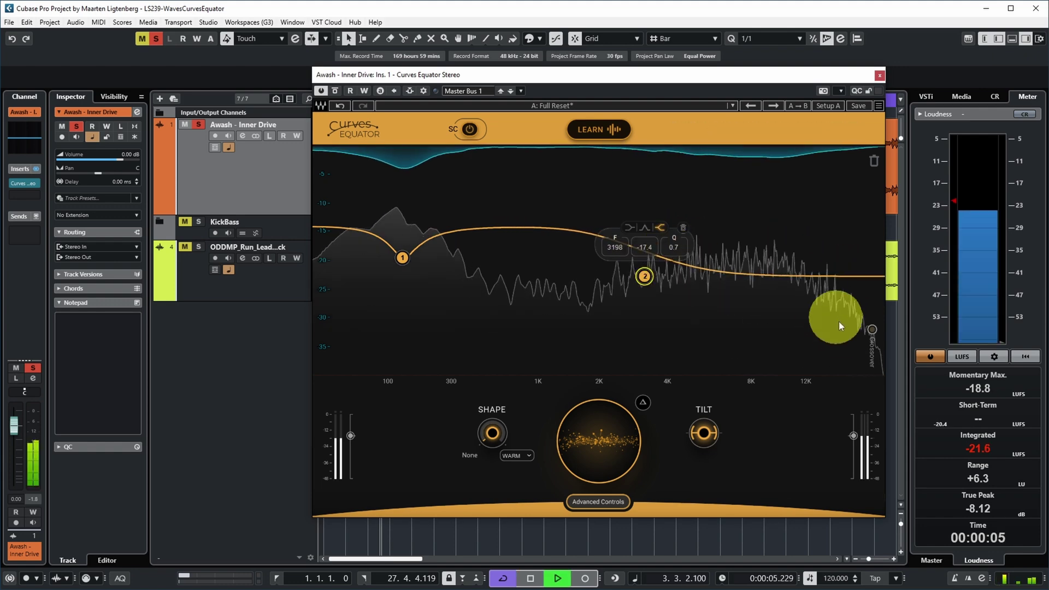
drag(640, 278, 638, 310)
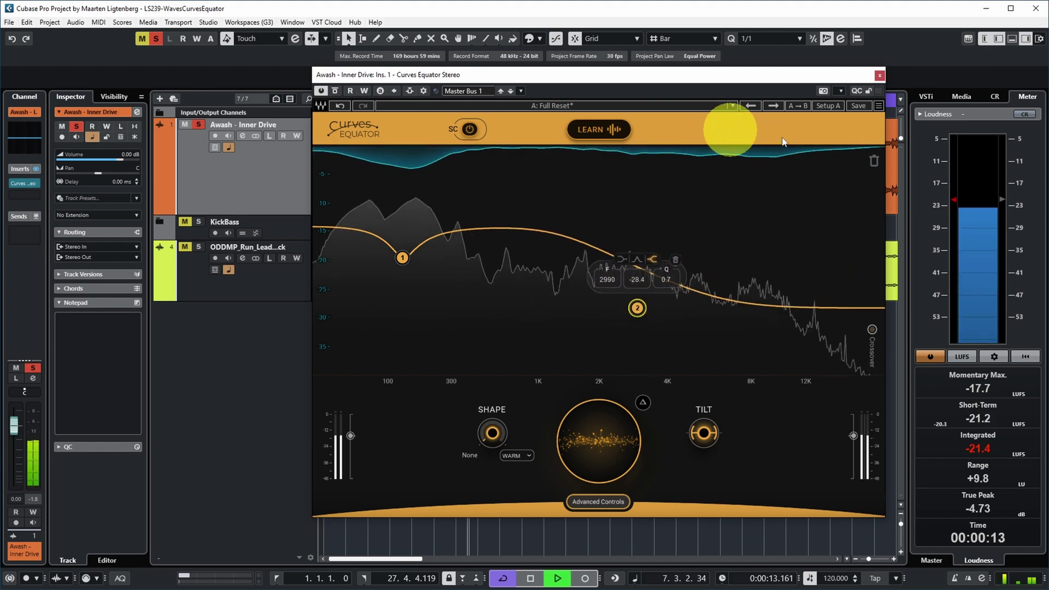
Step: Bypass the high-shelf node near 2990 Hz during playback and delete it from the threshold line
click(1017, 101)
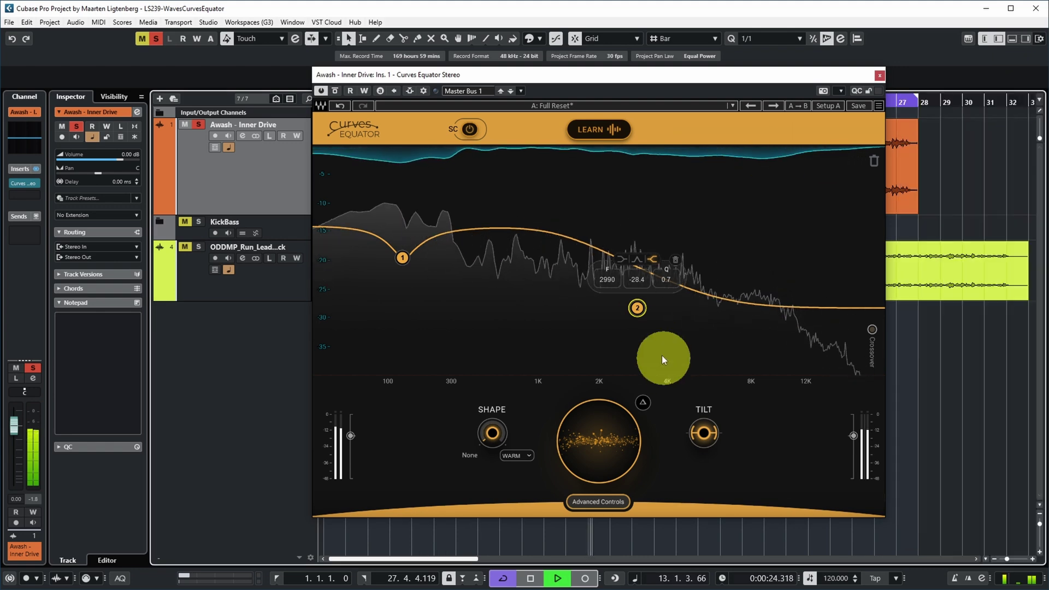
double_click(638, 309)
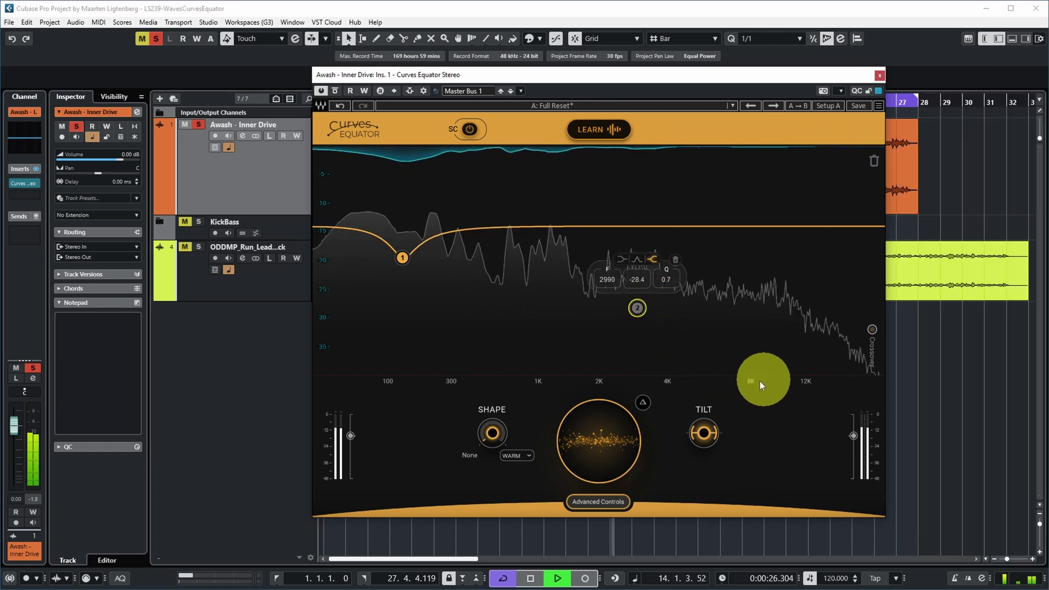
click(675, 259)
Step: Add a bell node near 1770 Hz at about -15.7 and two more nodes in the high range, one near 6709 Hz at about 8.6
click(579, 245)
drag(582, 253, 590, 278)
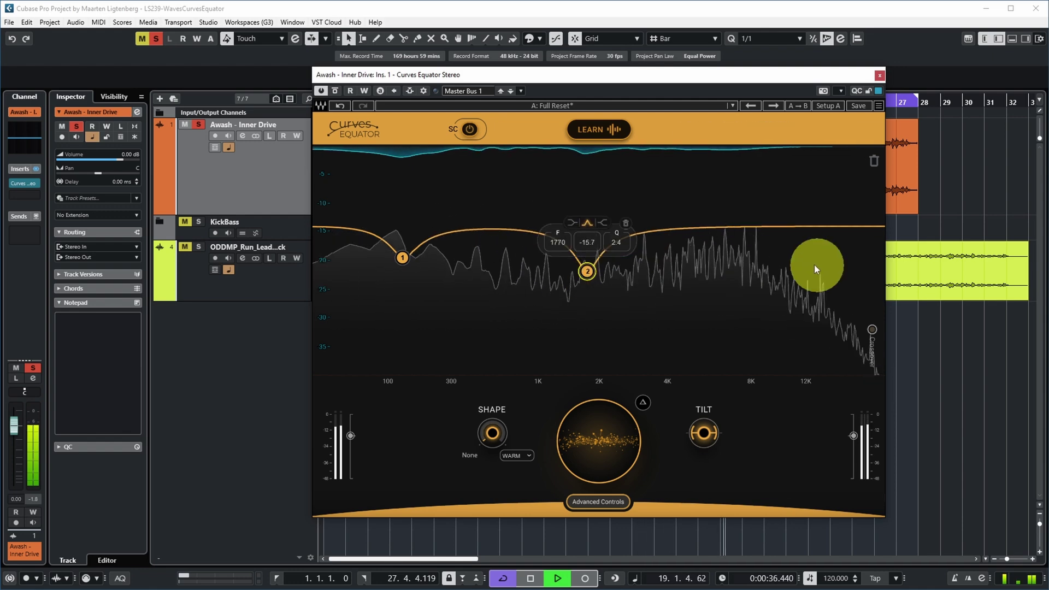
drag(728, 228, 762, 203)
drag(763, 201, 763, 290)
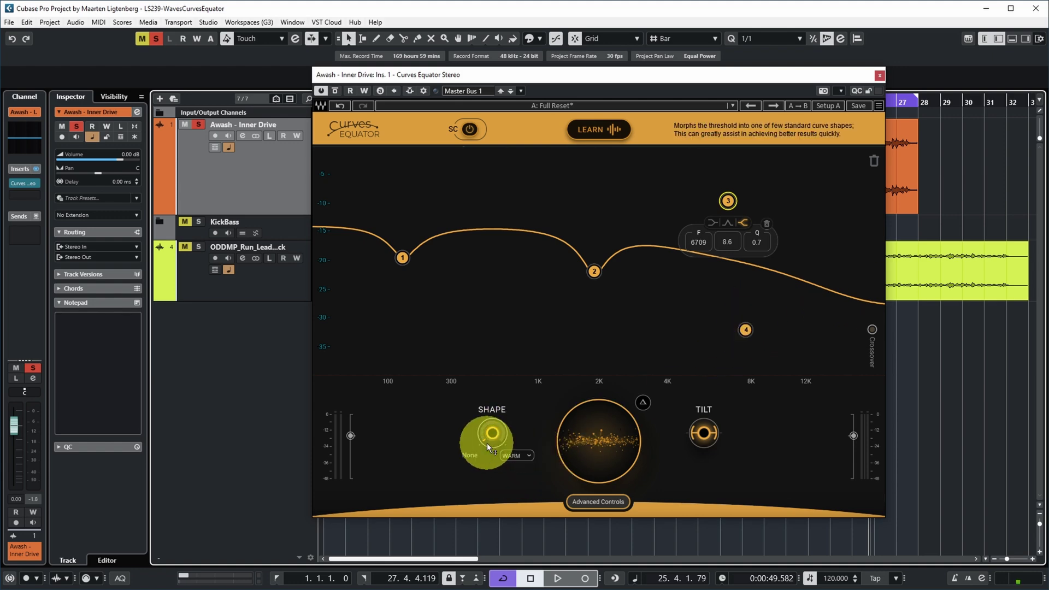
Step: Tilt the threshold curve to a positive amount to try it, and then turn Tilt to a slightly negative amount
drag(488, 442, 536, 439)
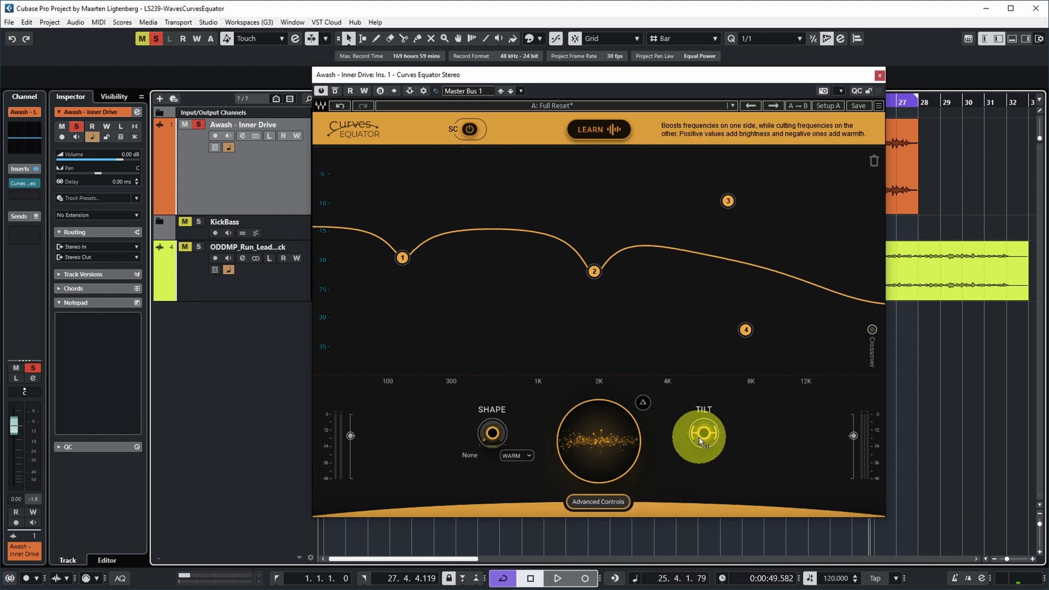
mouse_move(701, 434)
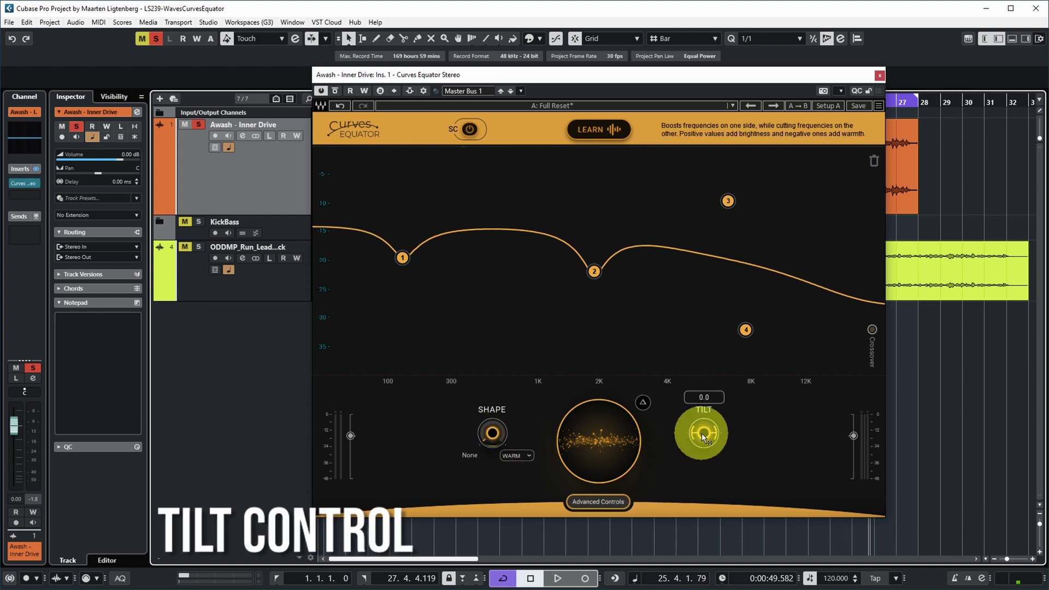
drag(701, 434, 715, 329)
drag(727, 270, 719, 330)
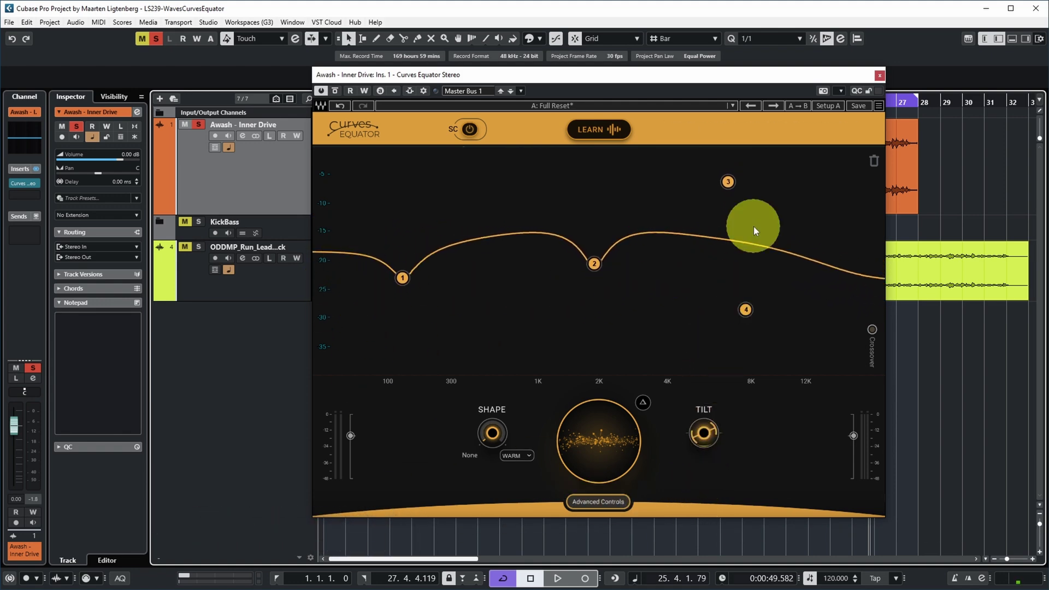
drag(703, 447, 698, 553)
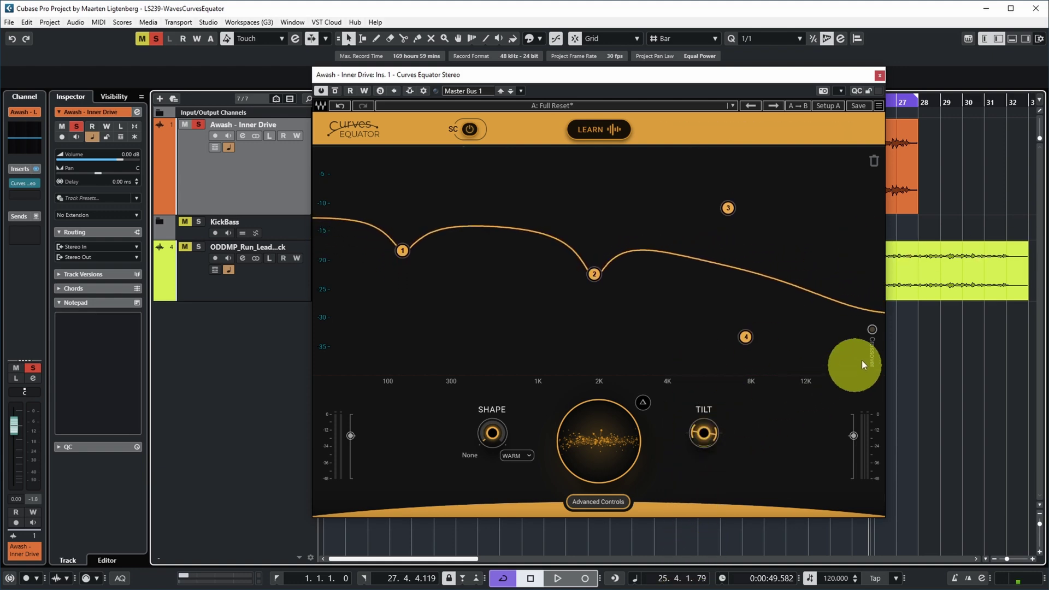
Step: Enable the crossovers and shift the first slightly below 300 Hz and the second slightly above 2 kHz
click(872, 330)
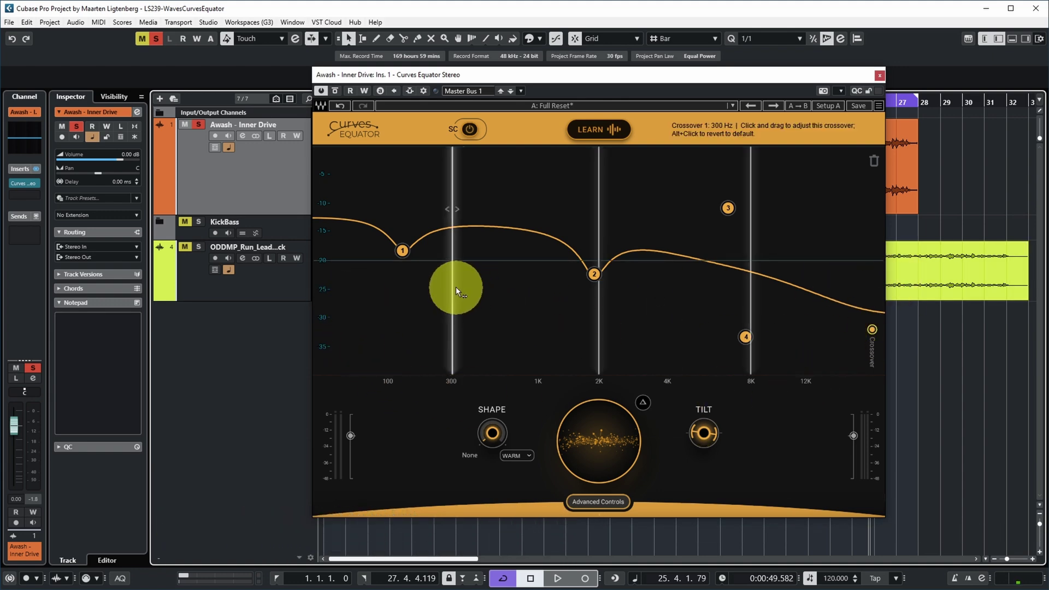
mouse_move(450, 278)
mouse_down()
mouse_move(469, 276)
mouse_move(448, 280)
mouse_up()
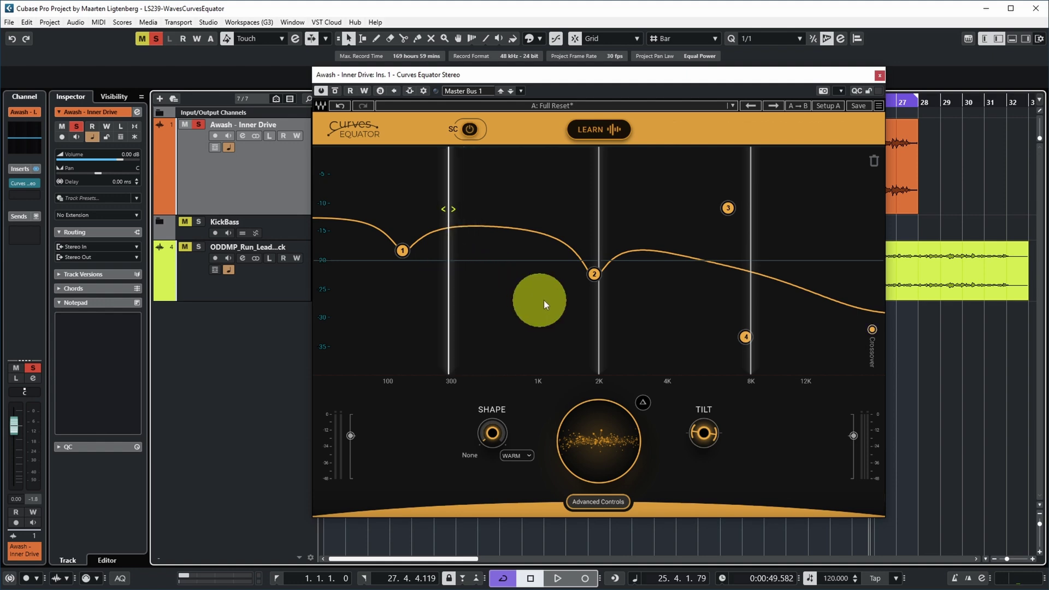
mouse_move(598, 294)
mouse_down()
mouse_move(617, 290)
mouse_move(603, 290)
mouse_up()
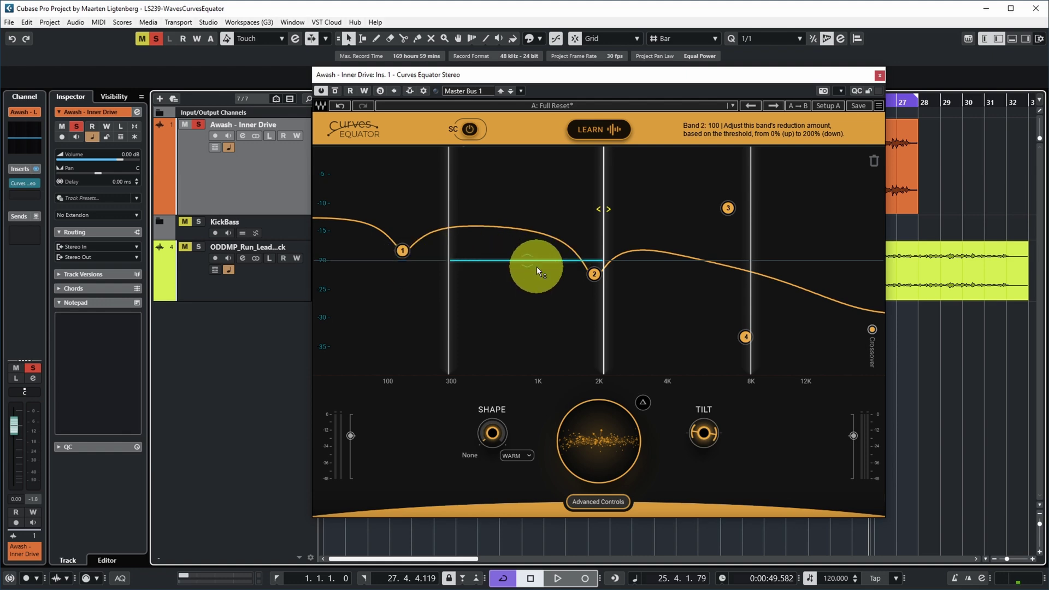
Step: During playback, lower the threshold slightly and try the band above 8 kHz at maximum reduction before setting it to 0%
key(space)
drag(608, 394, 613, 417)
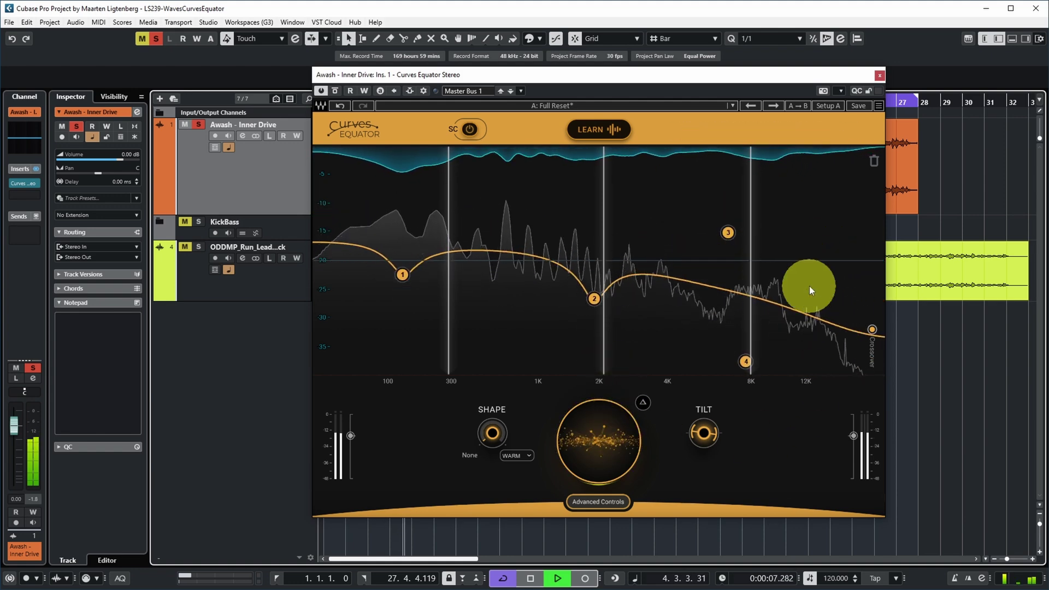
drag(819, 261, 826, 375)
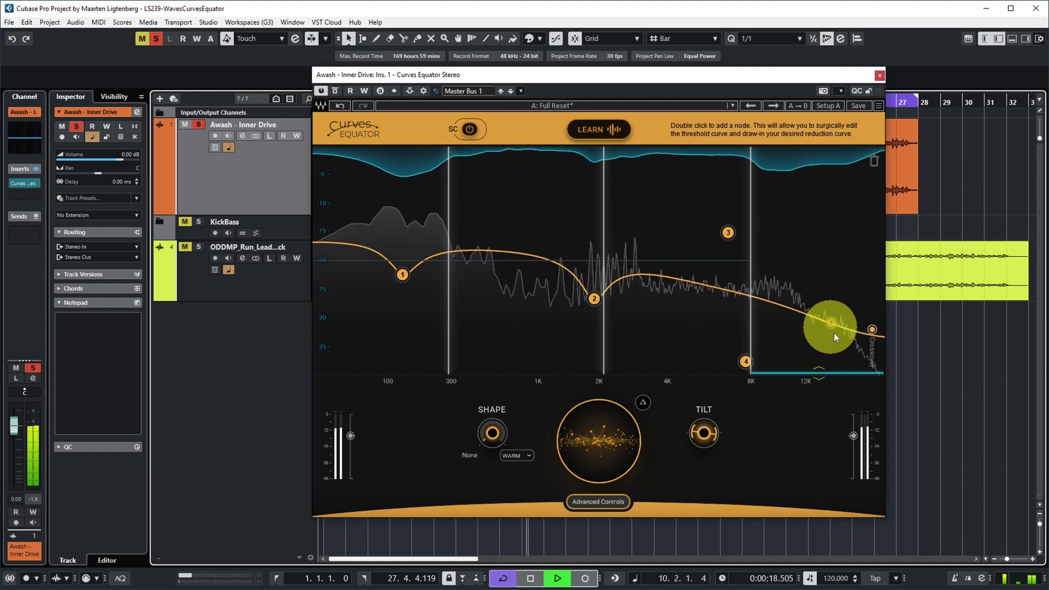
drag(820, 372, 831, 117)
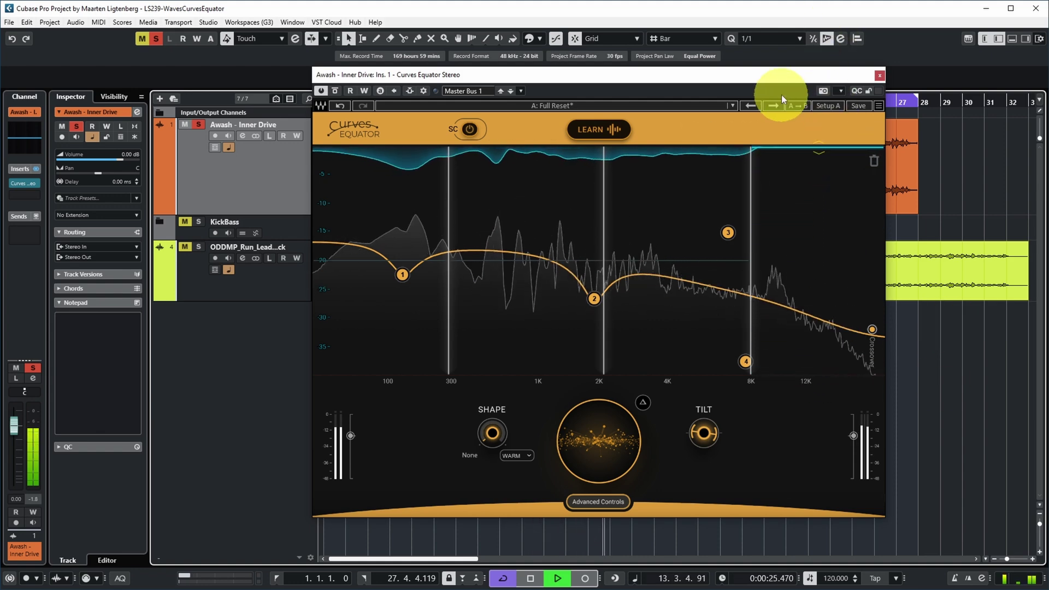
drag(821, 175, 820, 148)
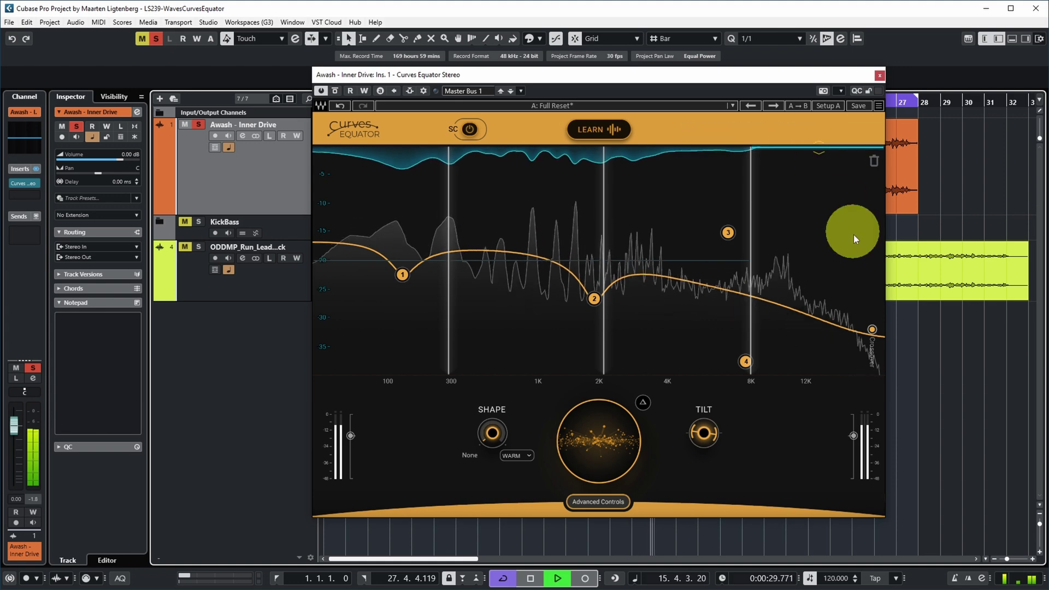
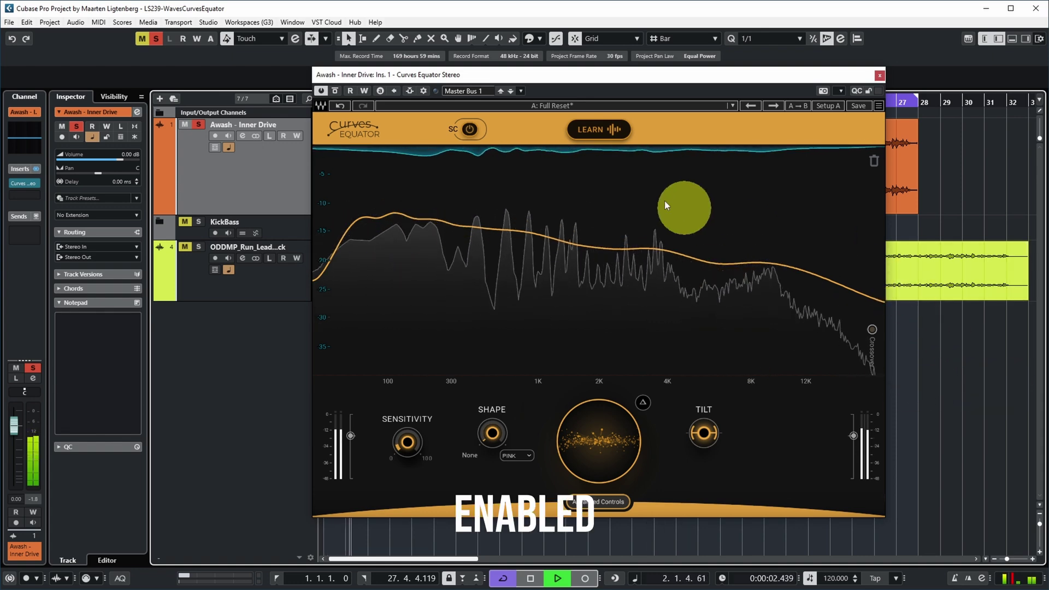
Step: Compare the track with the plug-in bypassed and active during playback
click(334, 92)
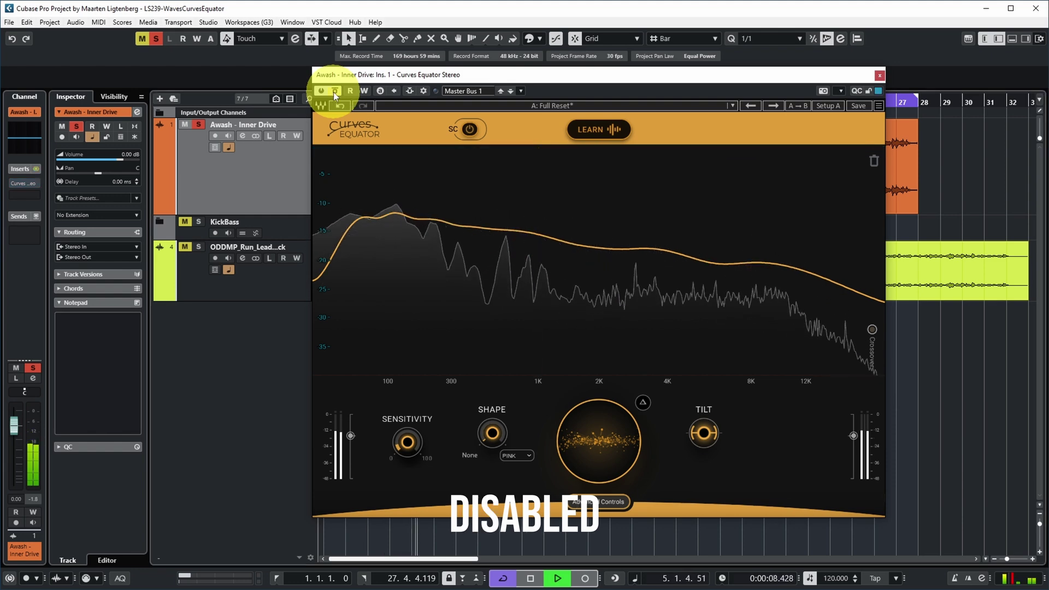
click(334, 92)
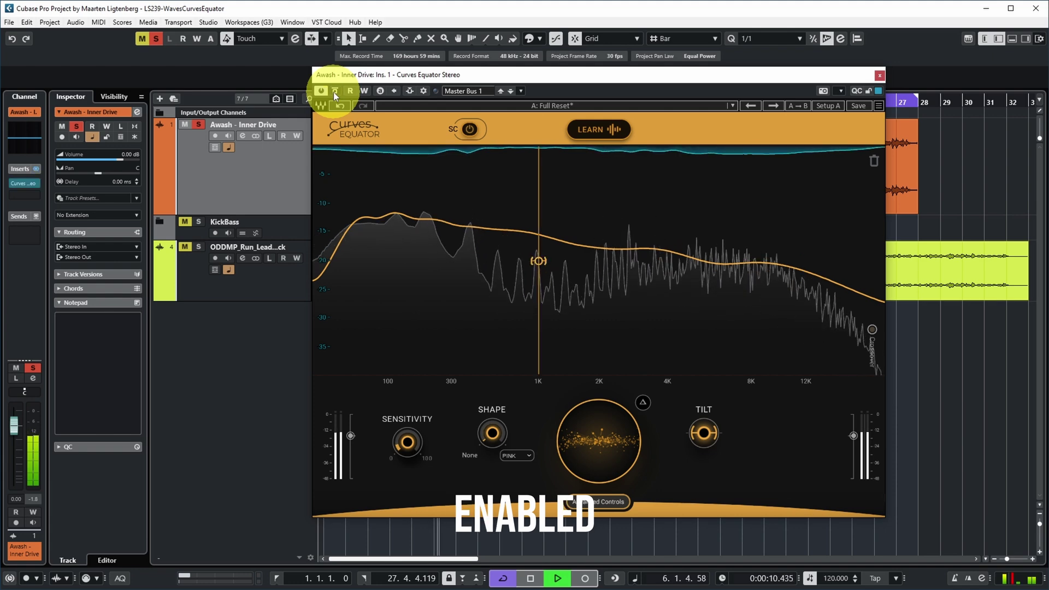
click(594, 274)
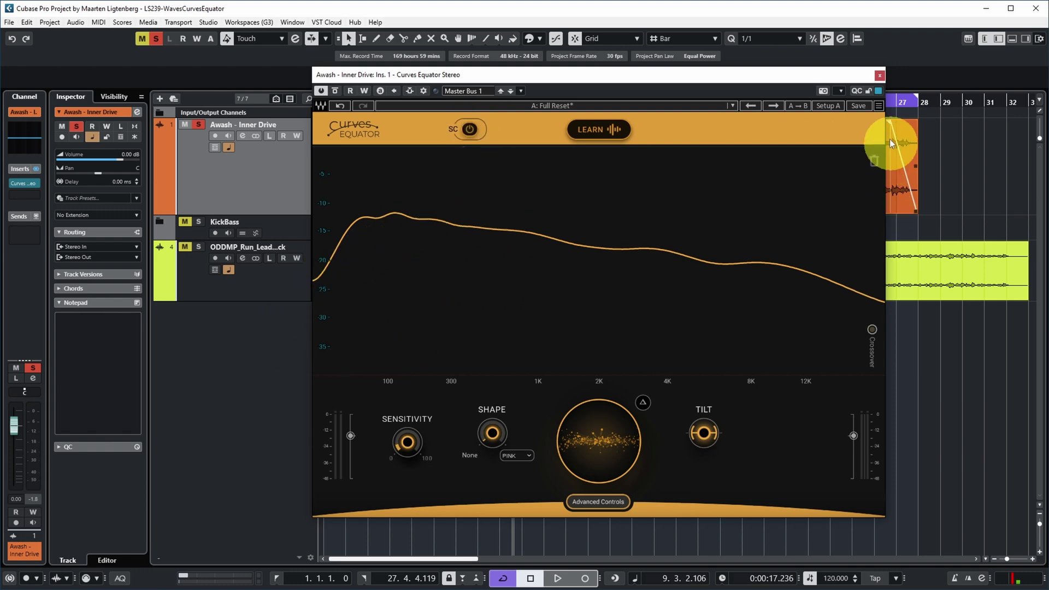
Step: Close the plug-in window, unfold the KickBass folder and solo its Bass and Kick tracks in place of the full mix
click(879, 74)
drag(257, 215, 267, 143)
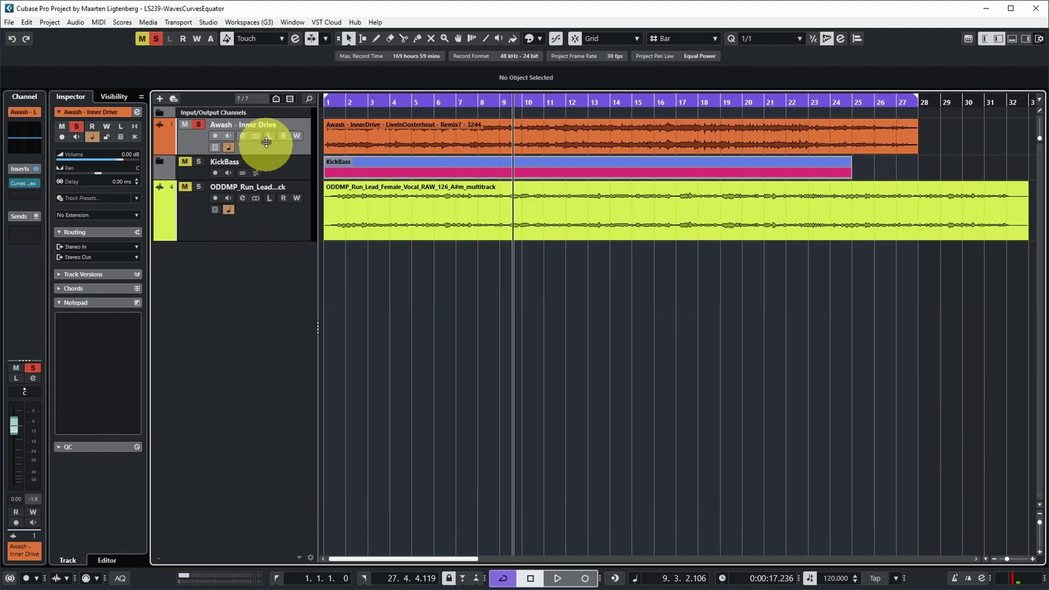
click(196, 166)
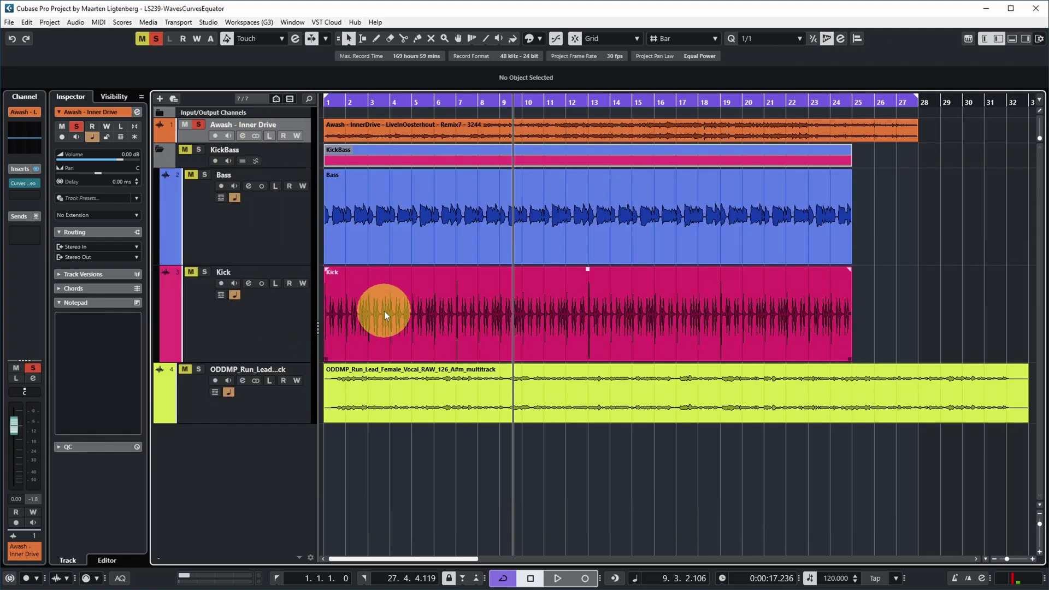
click(256, 241)
key(s)
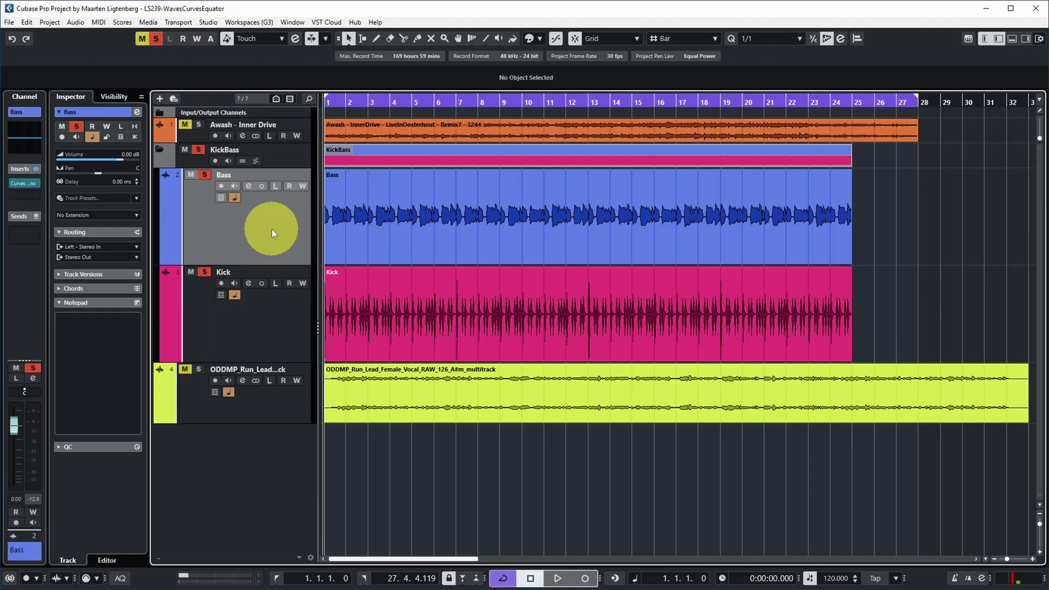
Step: Open the Curves Equator insert on the Bass track, check its side-chain routing and turn on the plug-in's side-chain
click(23, 183)
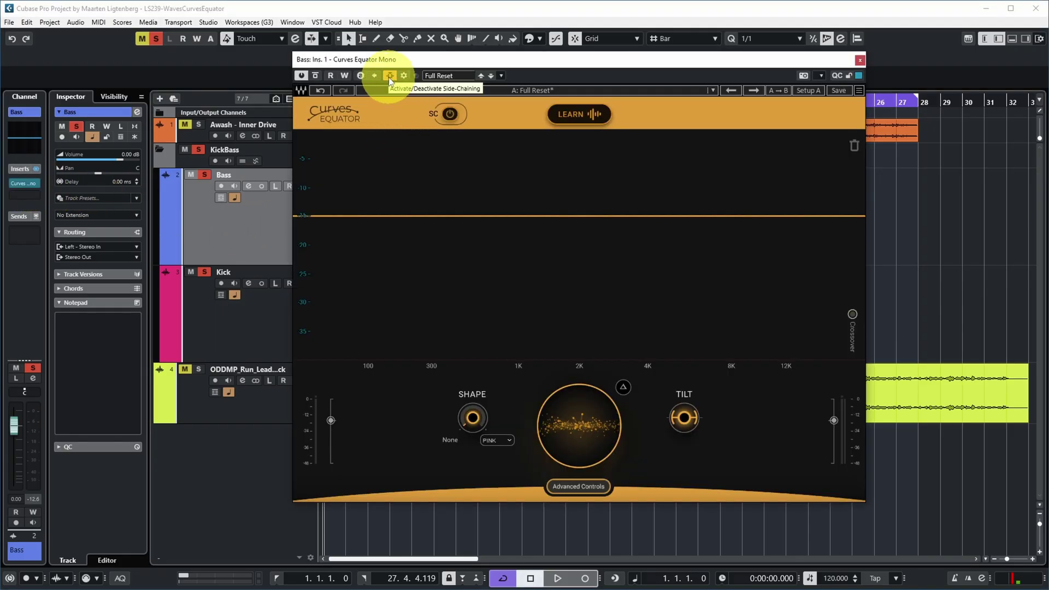
click(403, 77)
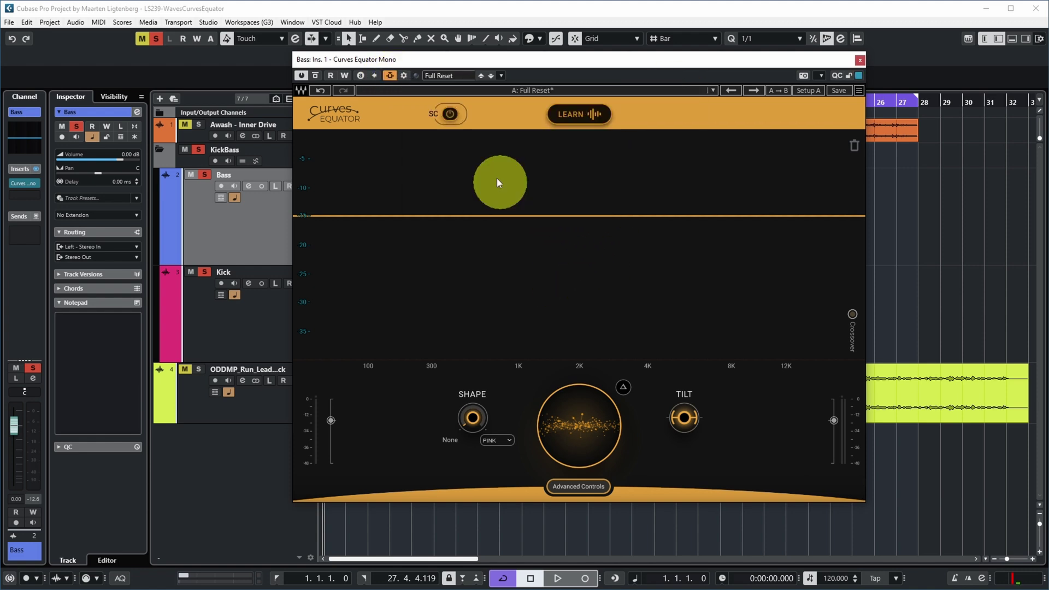
click(451, 115)
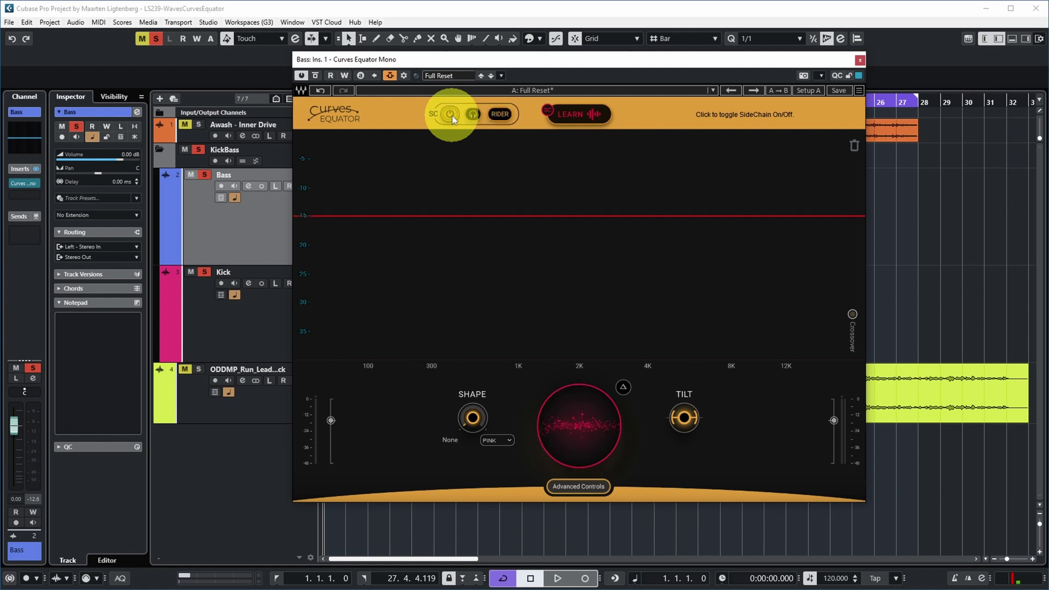
Step: Learn the side-chain threshold curve during playback with Auto Apply enabled
click(578, 116)
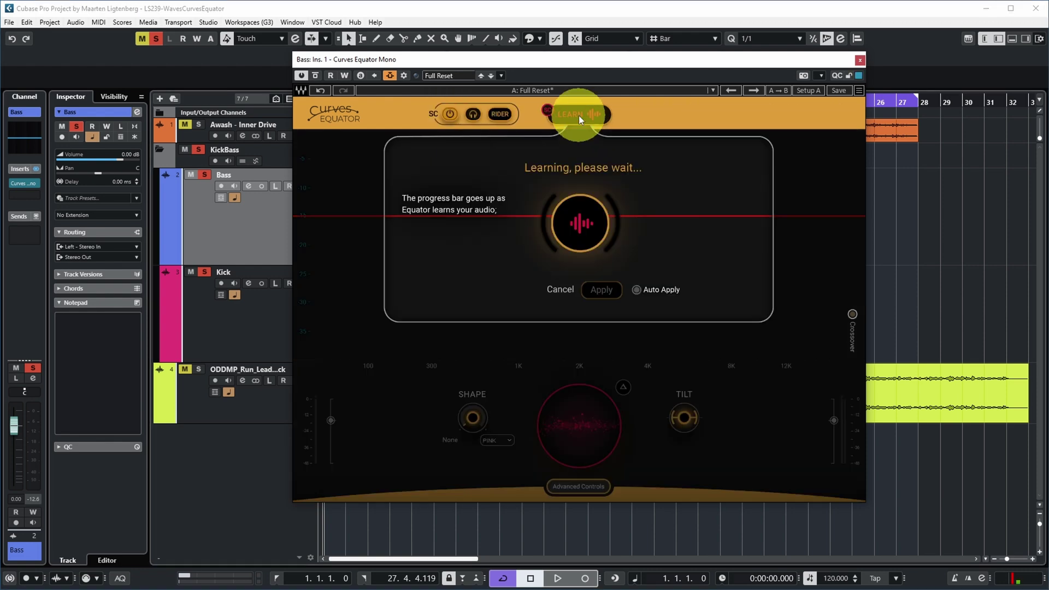
key(space)
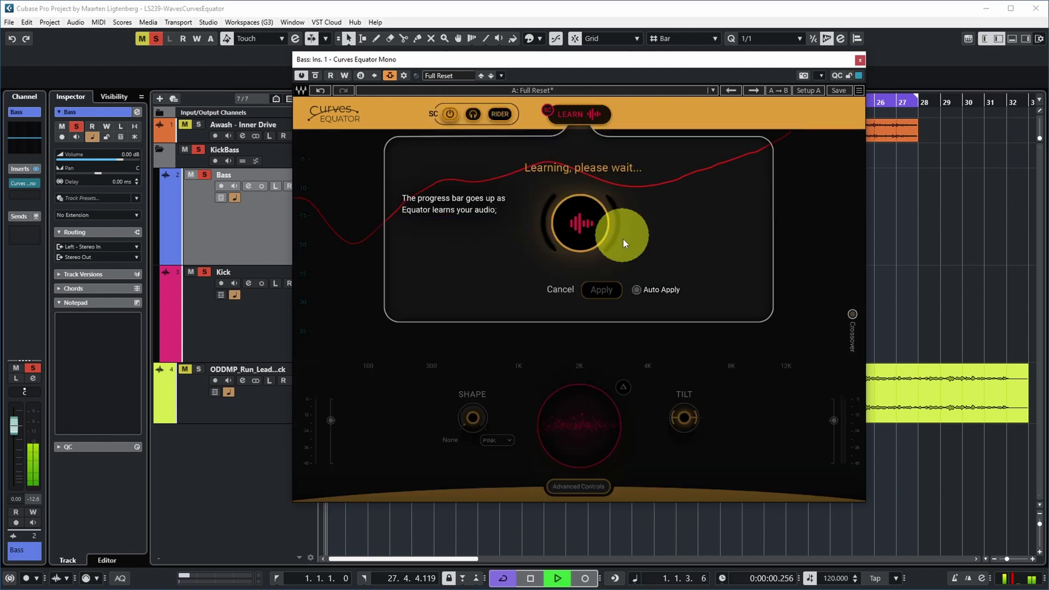
click(637, 291)
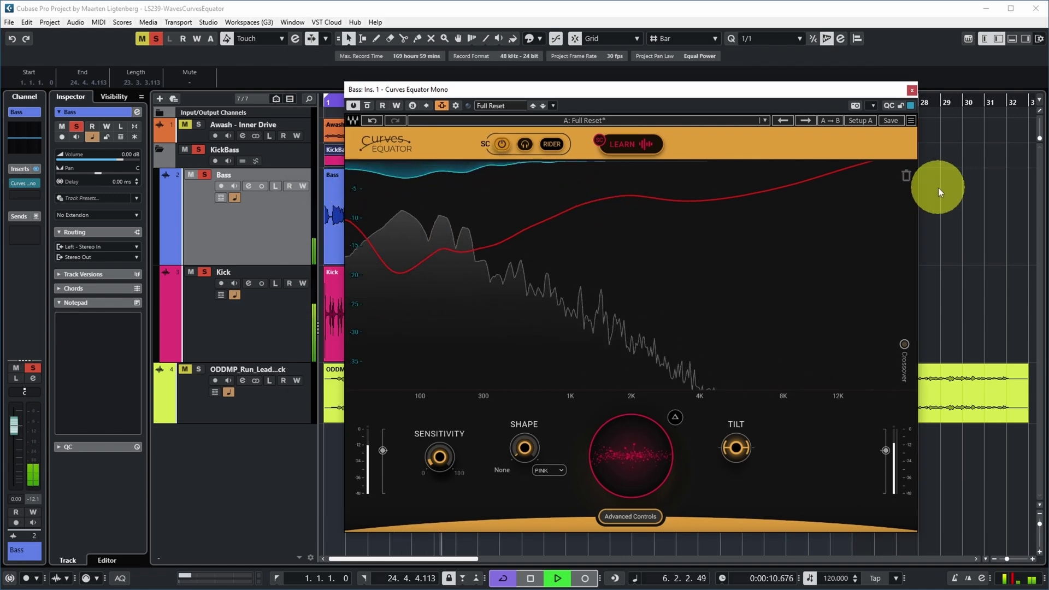
Step: Replay the kick and bass from the start and lower the threshold of the side-chained curve
key(space)
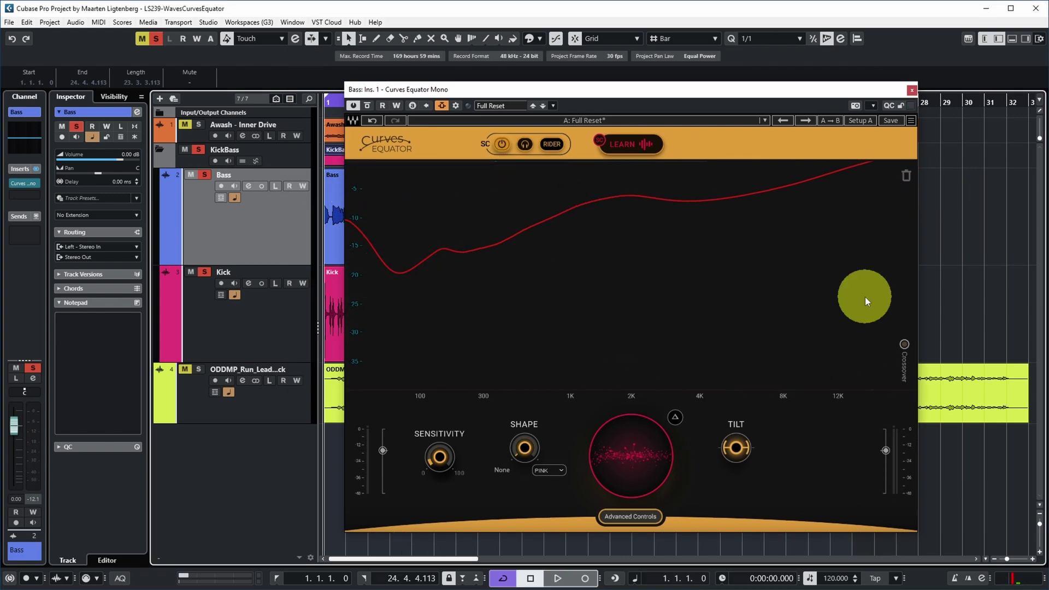
key(space)
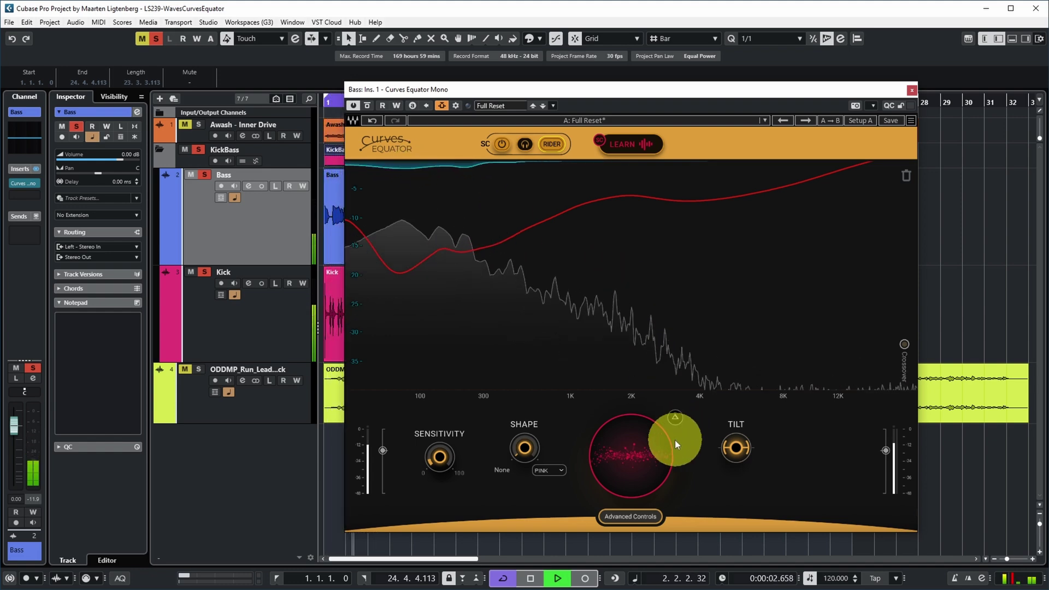
drag(636, 441, 613, 579)
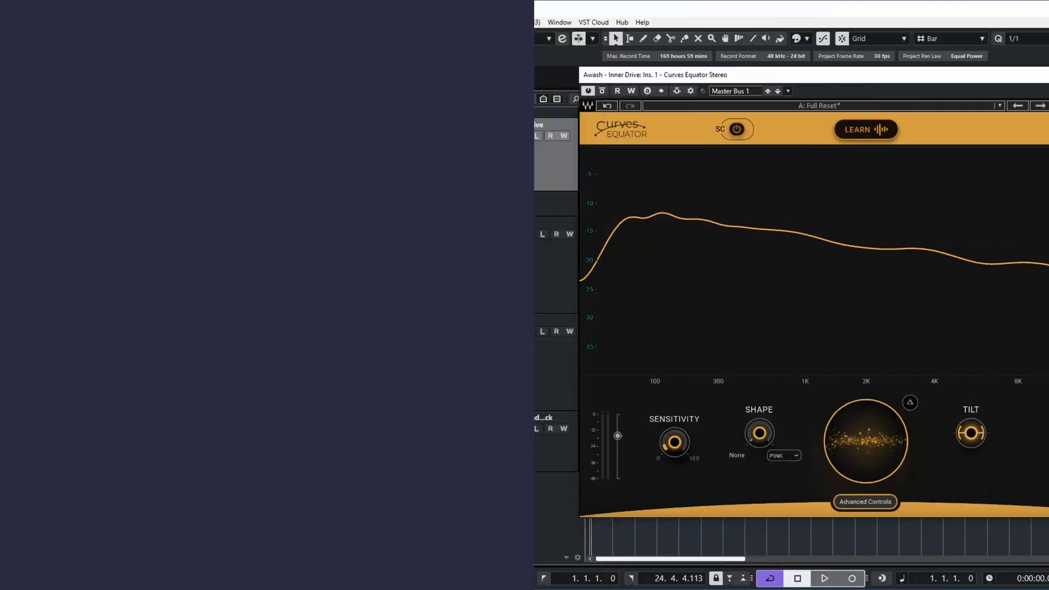
Step: Show the advanced controls in the Awash - Inner Drive track's plug-in and adjust Release during playback
click(865, 501)
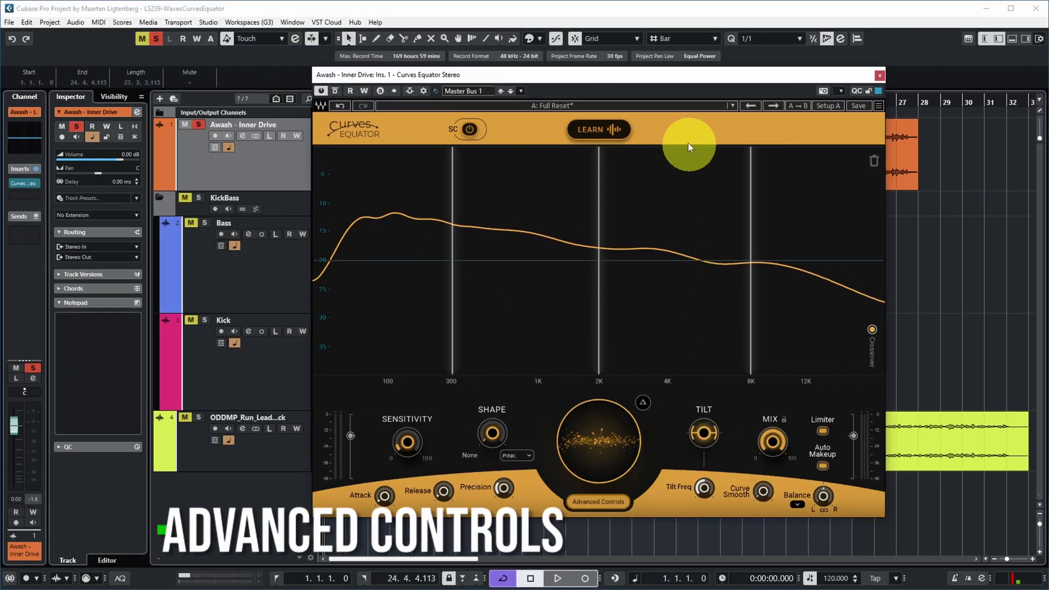
drag(677, 81, 680, 69)
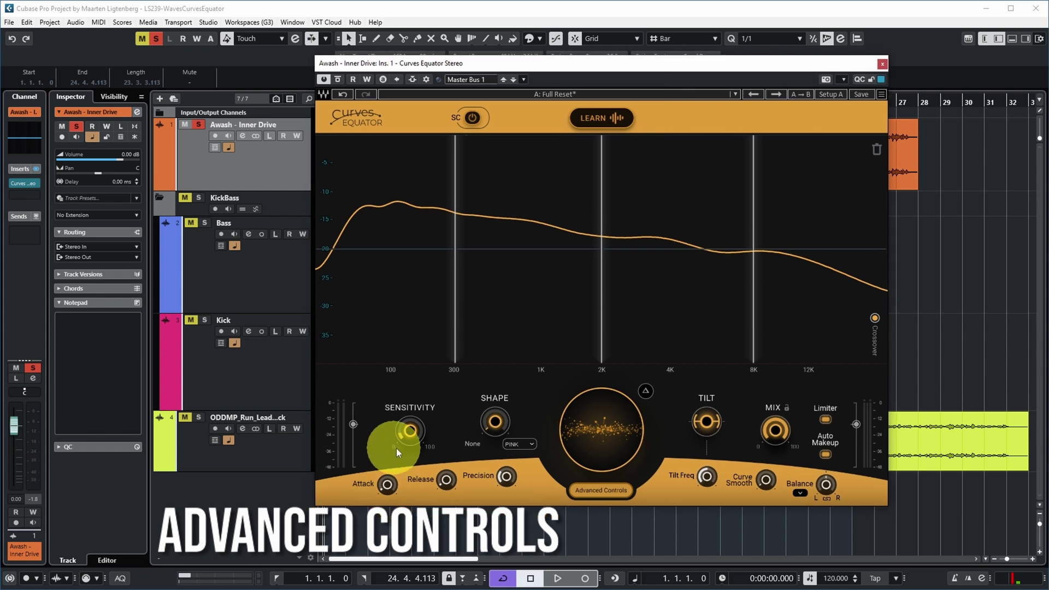
key(space)
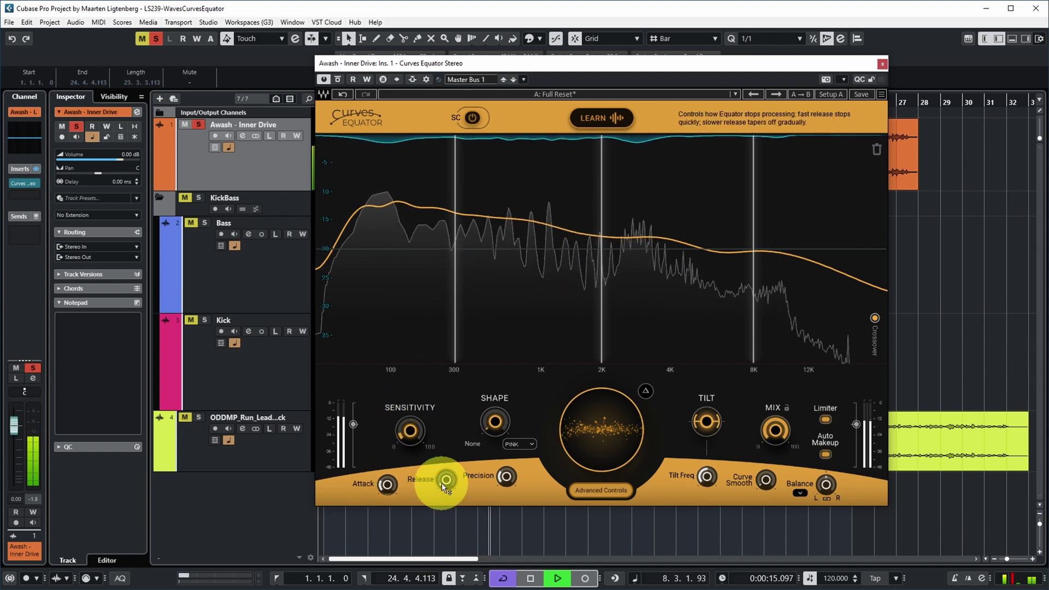
drag(441, 483, 451, 400)
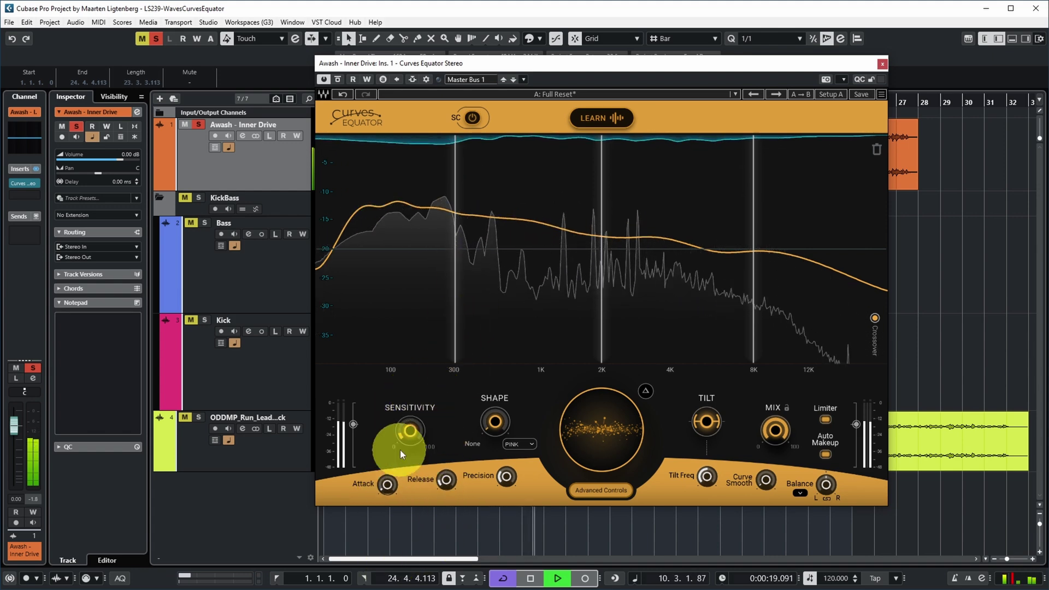
Step: Raise Precision, lower the overall threshold curve during playback, and reduce Precision to compare narrow and broad resonance reduction
mouse_move(507, 479)
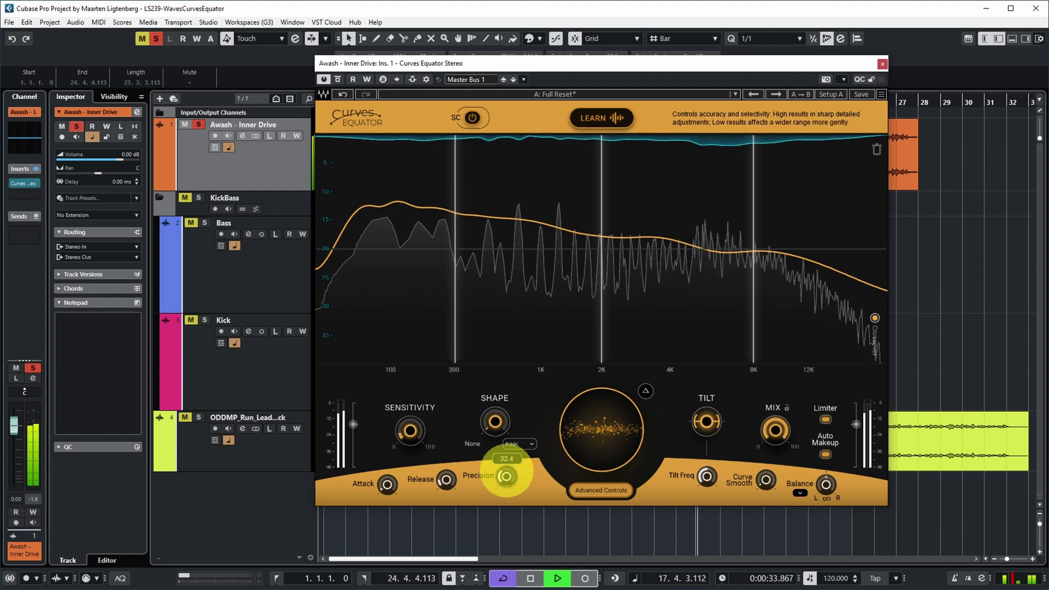
drag(506, 476, 512, 376)
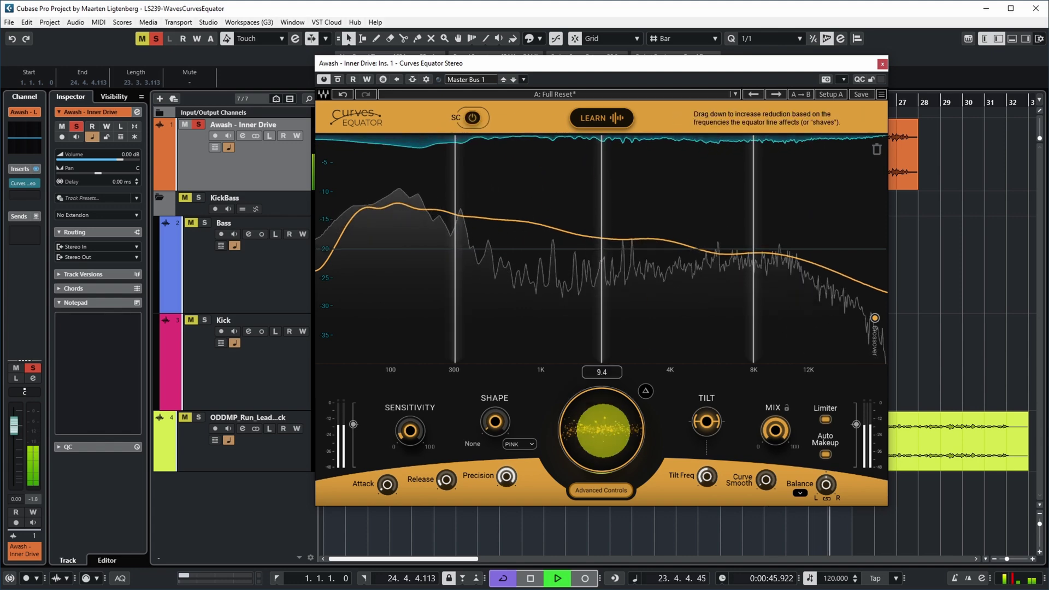
drag(611, 430, 597, 492)
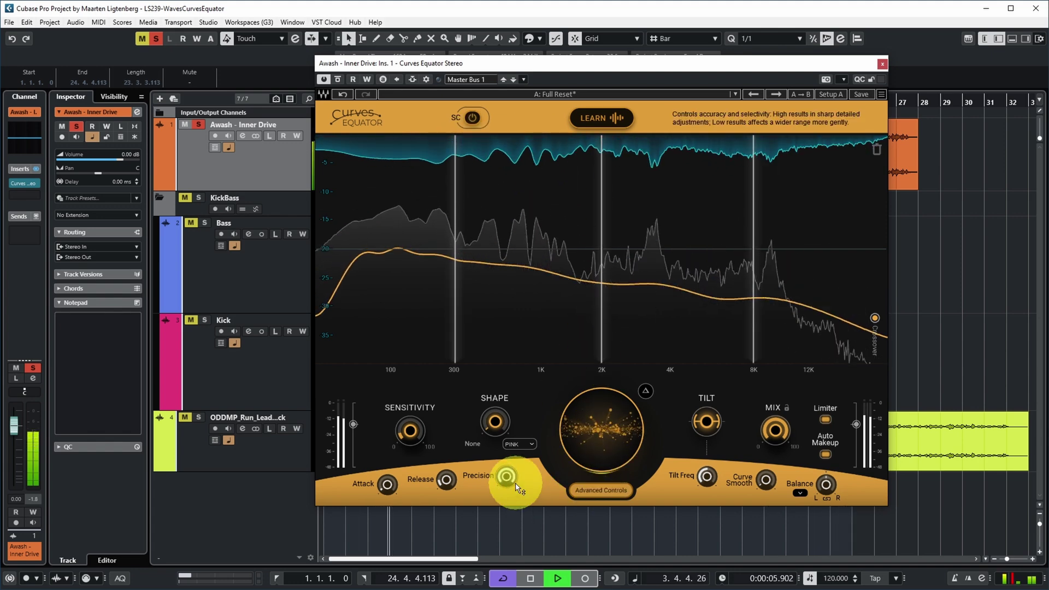
drag(503, 479, 491, 550)
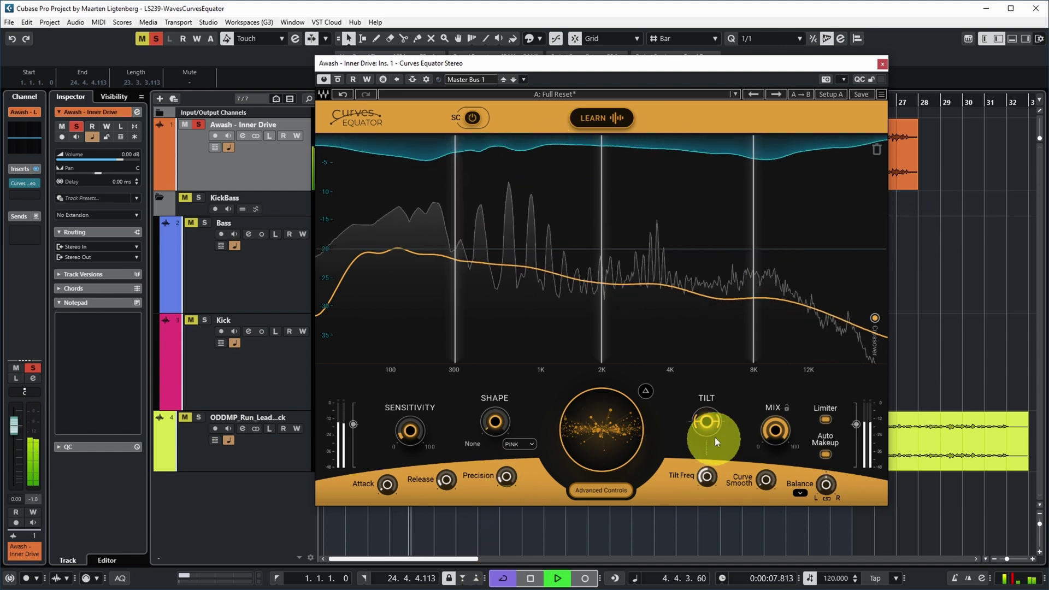
Step: Demonstrate the threshold curve's Tilt in positive and negative directions, and vary the Tilt Freq pivot up to 3000 and back down
mouse_move(704, 421)
mouse_down()
mouse_move(719, 466)
mouse_move(702, 410)
mouse_move(707, 346)
mouse_move(704, 584)
mouse_move(716, 297)
mouse_up()
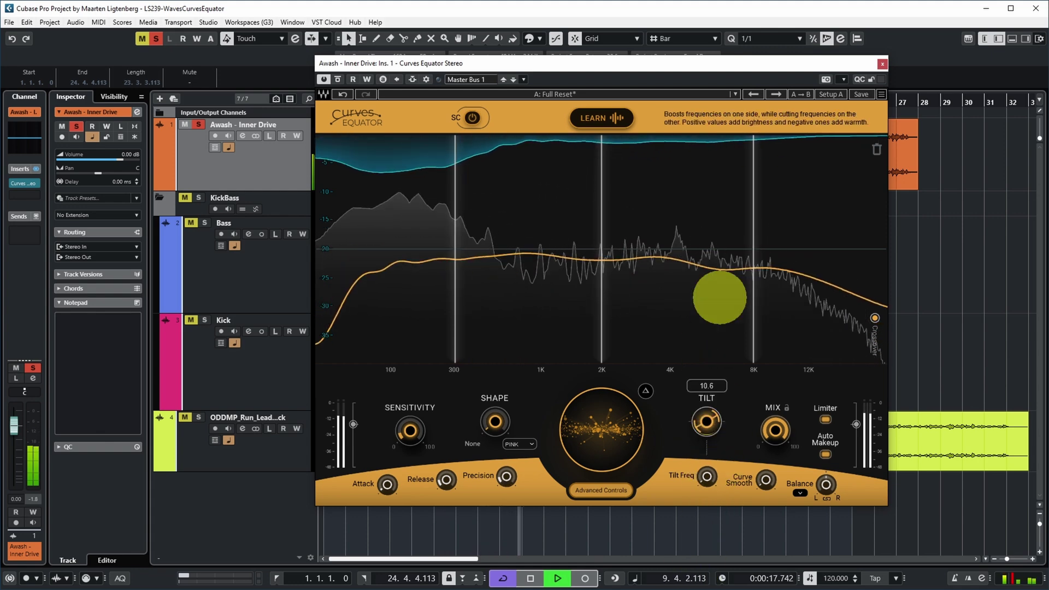
drag(693, 475, 787, 76)
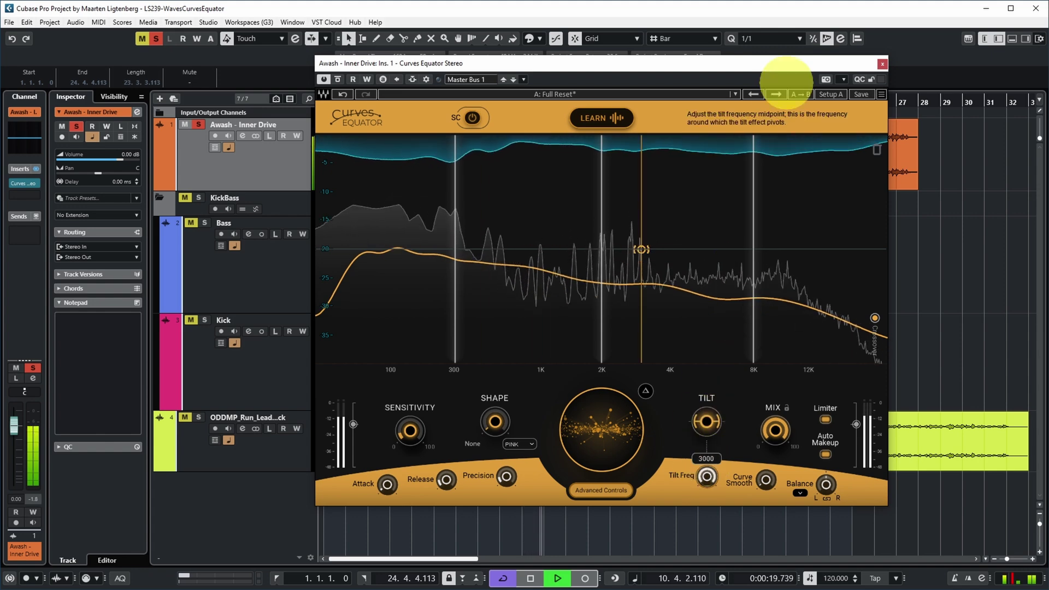
drag(702, 480, 714, 574)
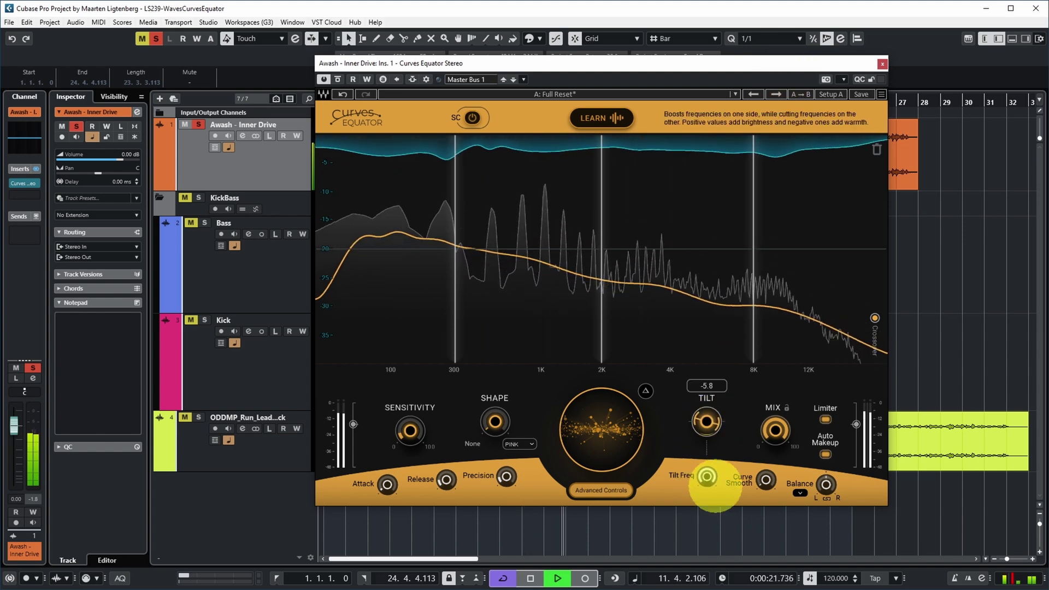
drag(722, 394, 727, 444)
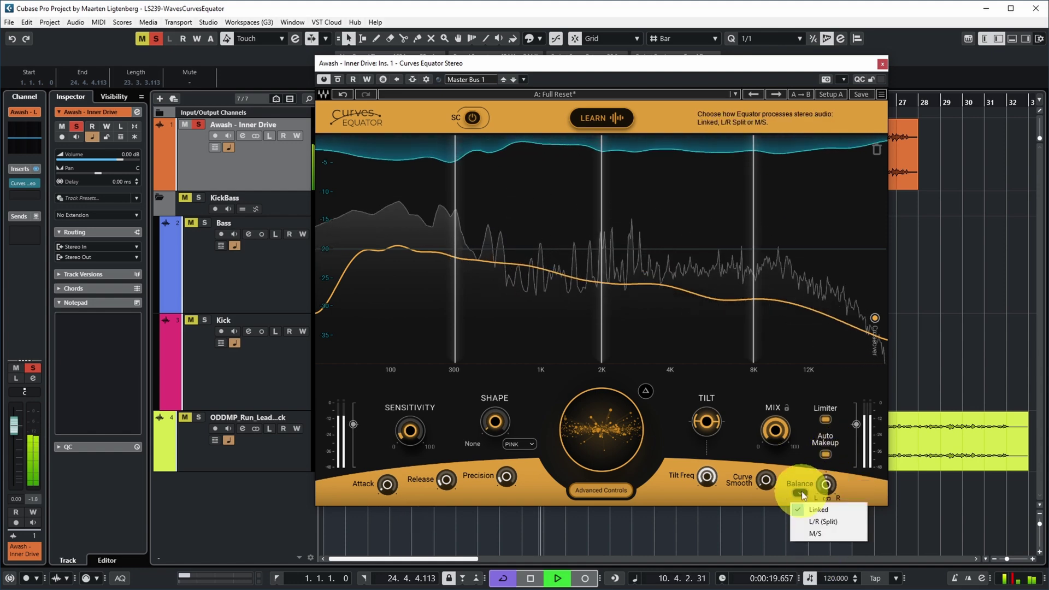
Step: Switch the stereo processing mode to M/S and then L/R (Split), and adjust the processing Balance between the channels
click(815, 533)
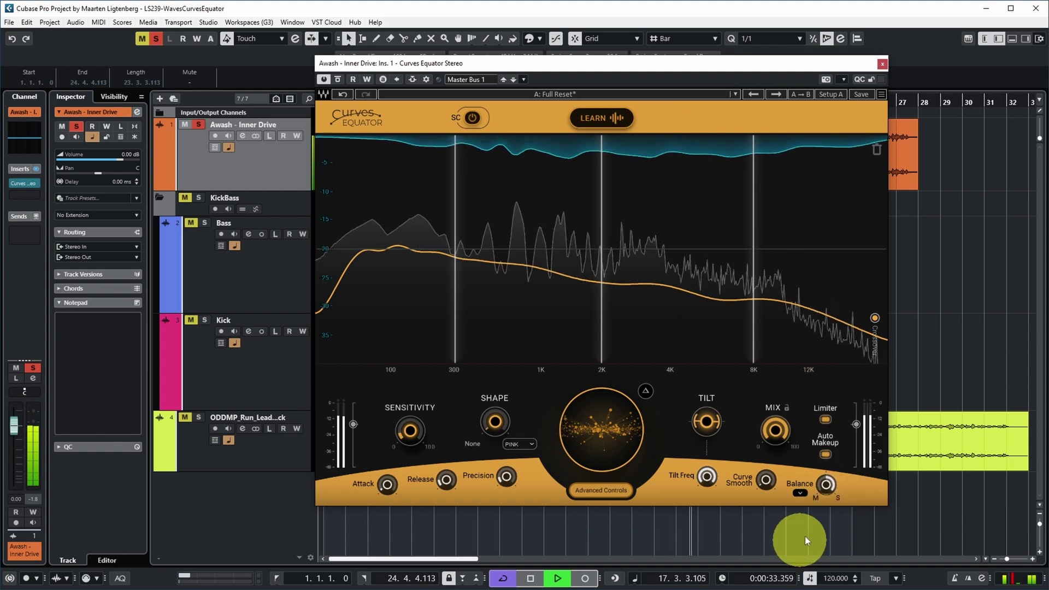
click(824, 521)
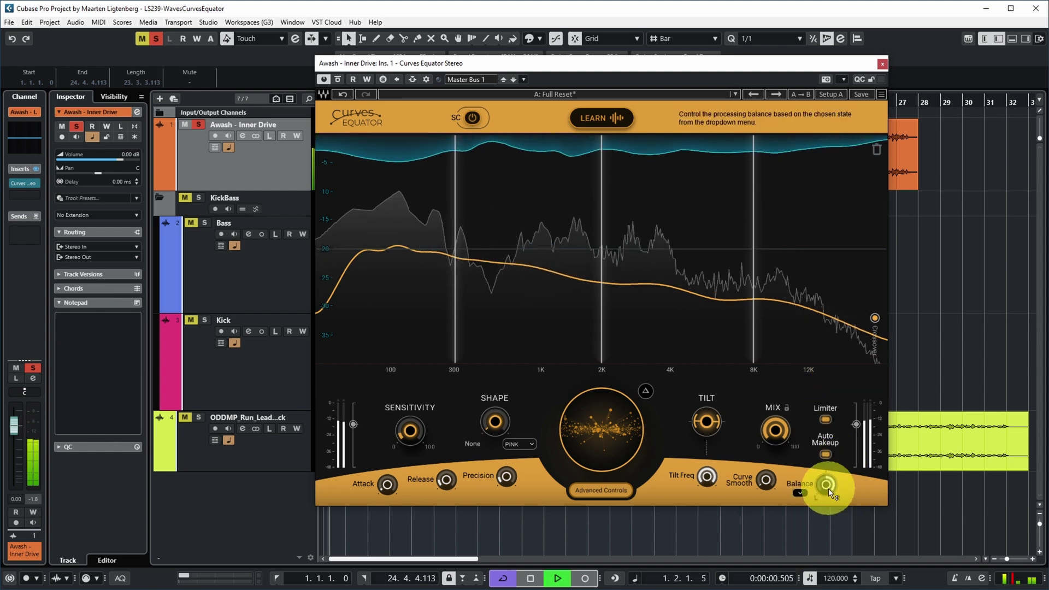
drag(832, 493, 827, 487)
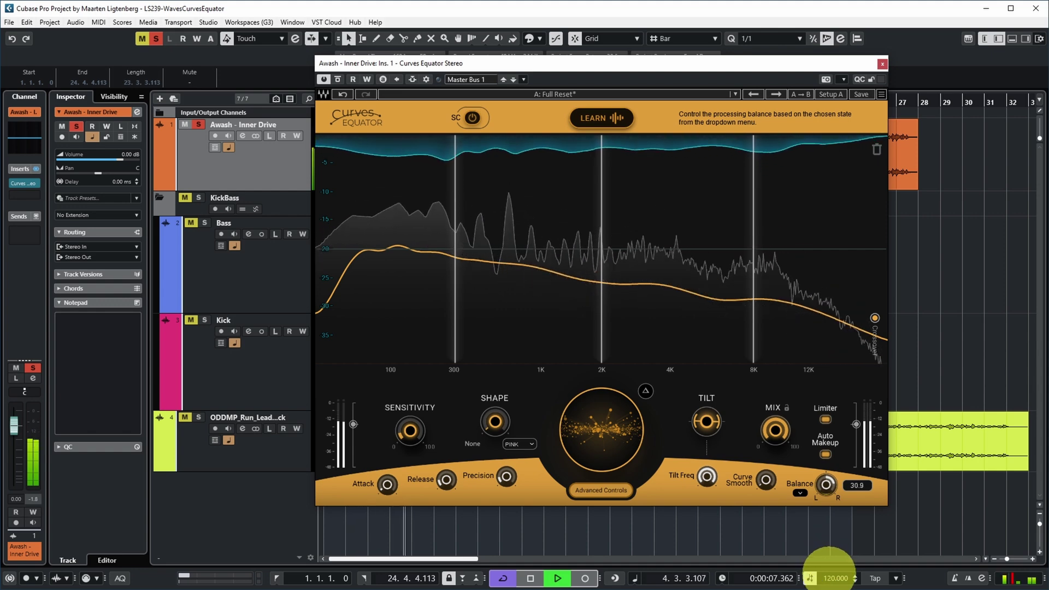
drag(829, 568, 850, 578)
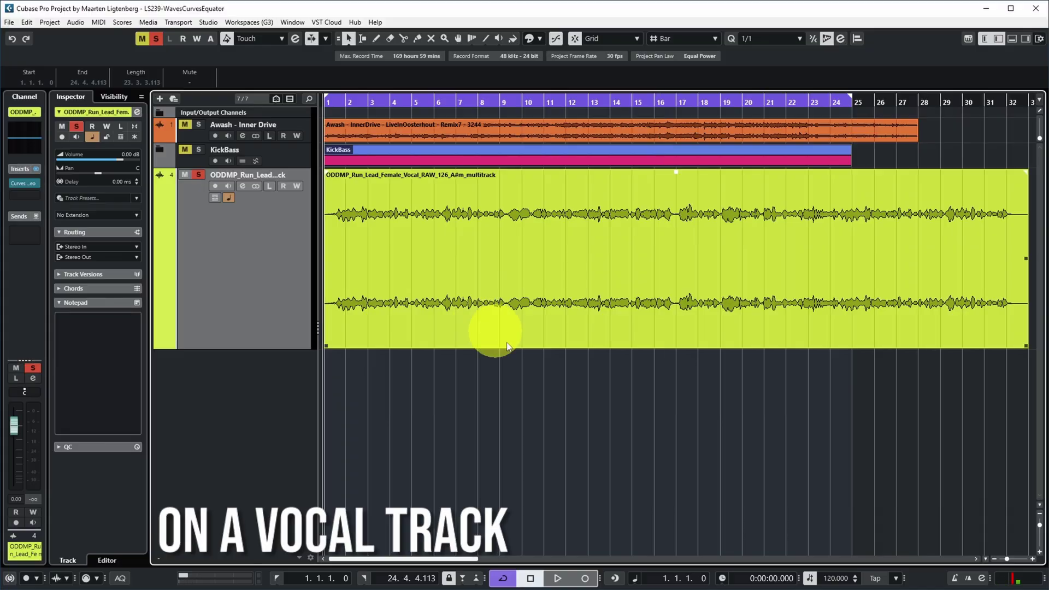
Step: Play the start of the lead female vocal track with its insert effects bypassed, and stop playback
click(511, 366)
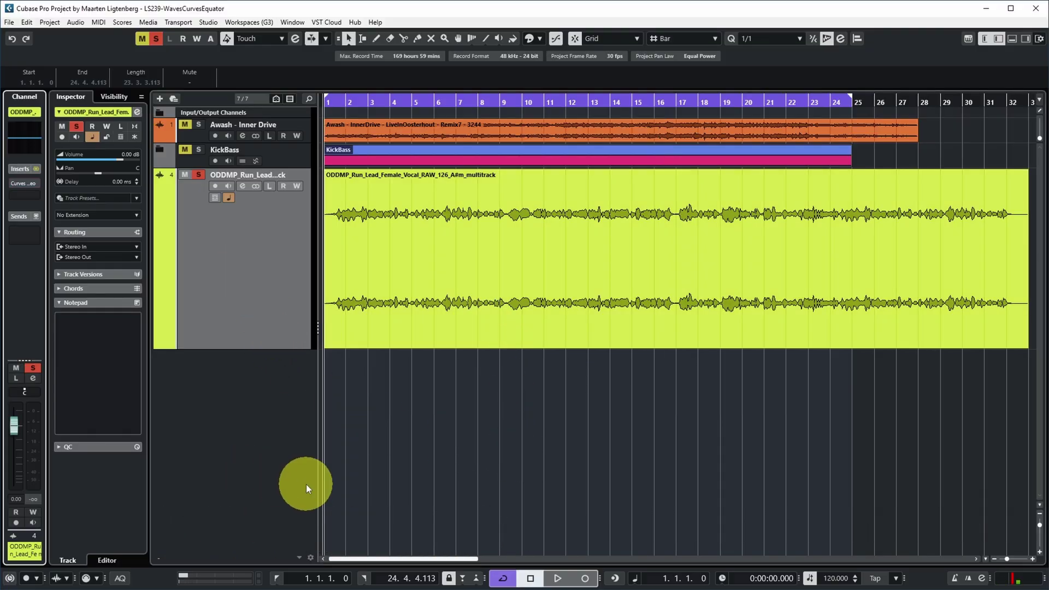
key(space)
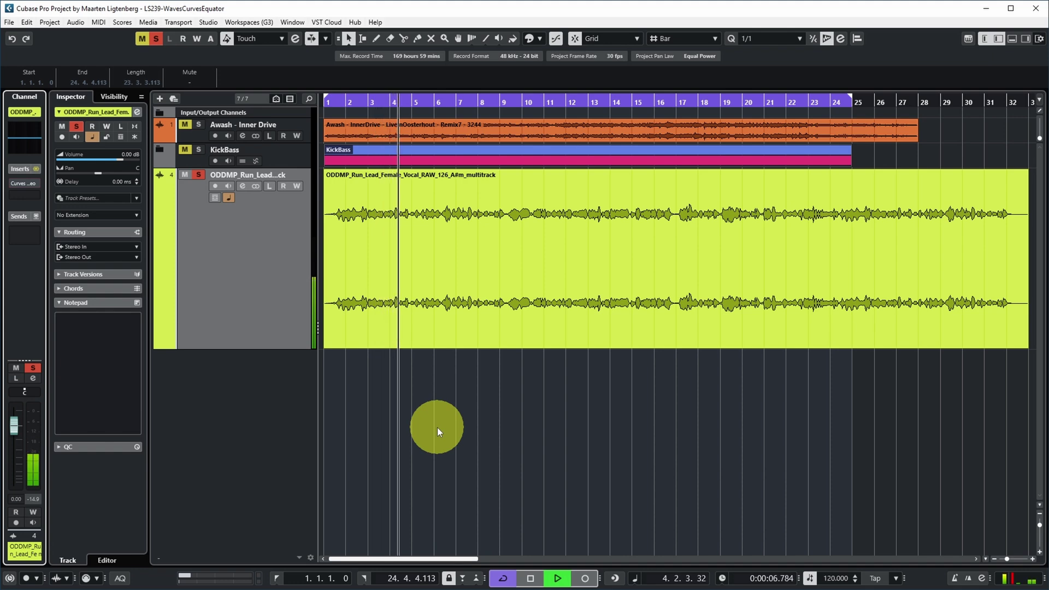
key(space)
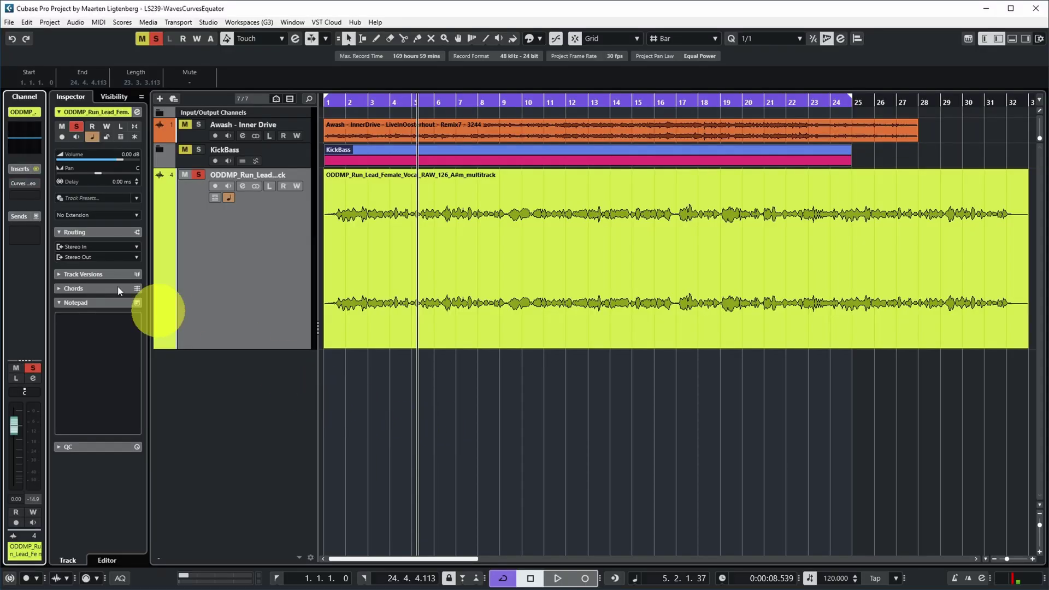
Step: Open Curves Equator on the vocal track and load all settings of the Resolve Vocal Issues factory preset
click(17, 182)
click(610, 80)
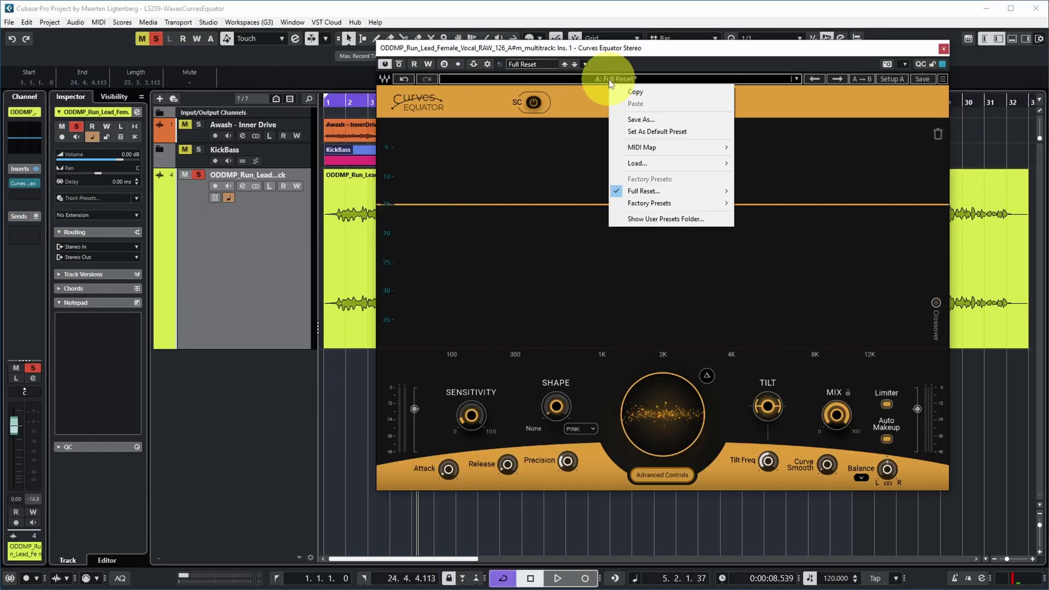
mouse_move(667, 205)
mouse_move(778, 321)
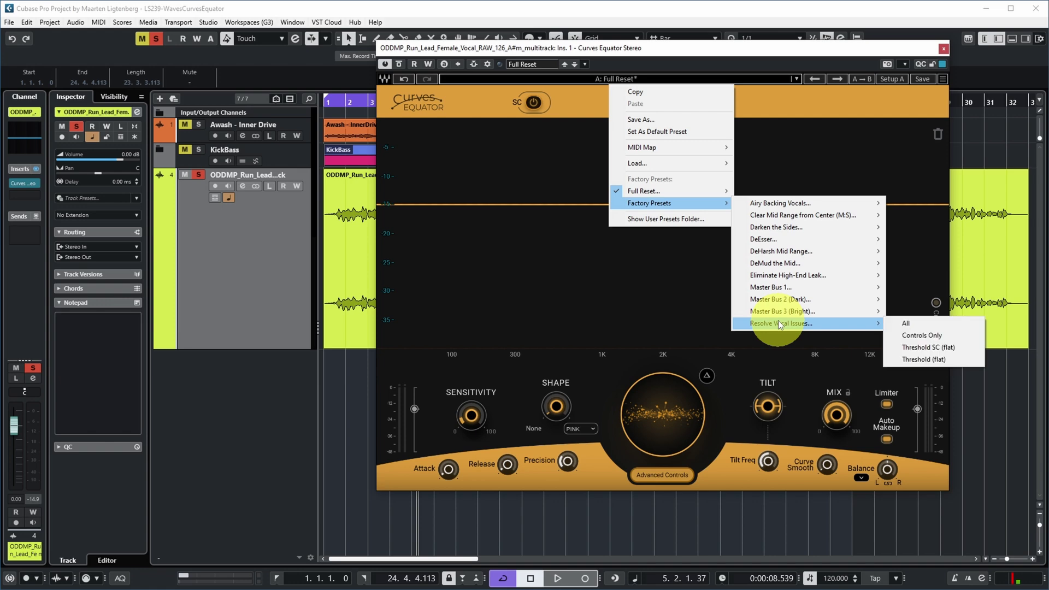
click(914, 325)
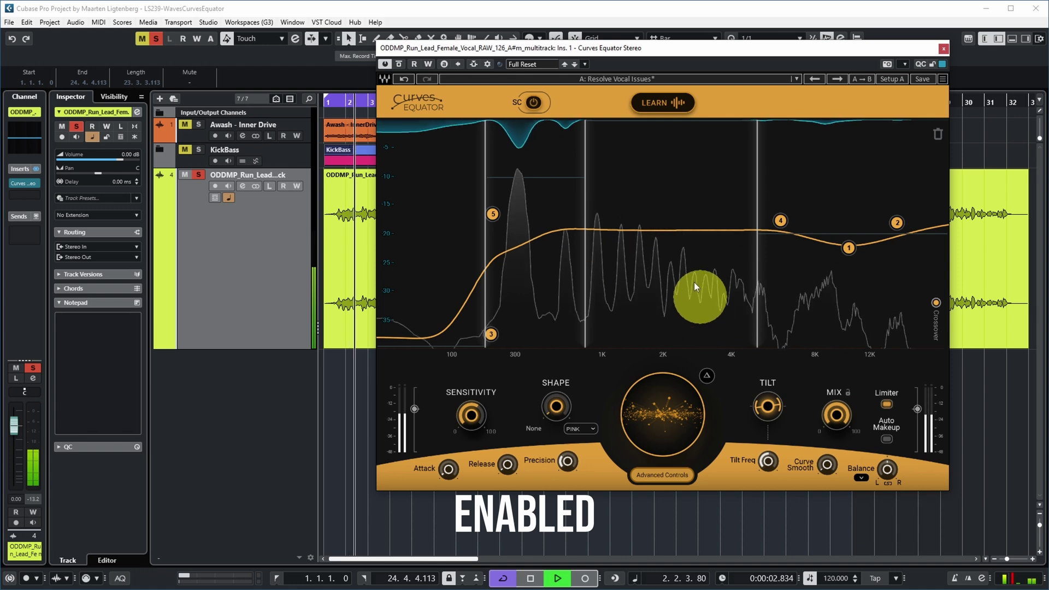
Step: Compare the vocal with Curves Equator bypassed and enabled during playback, and stop playback
click(399, 65)
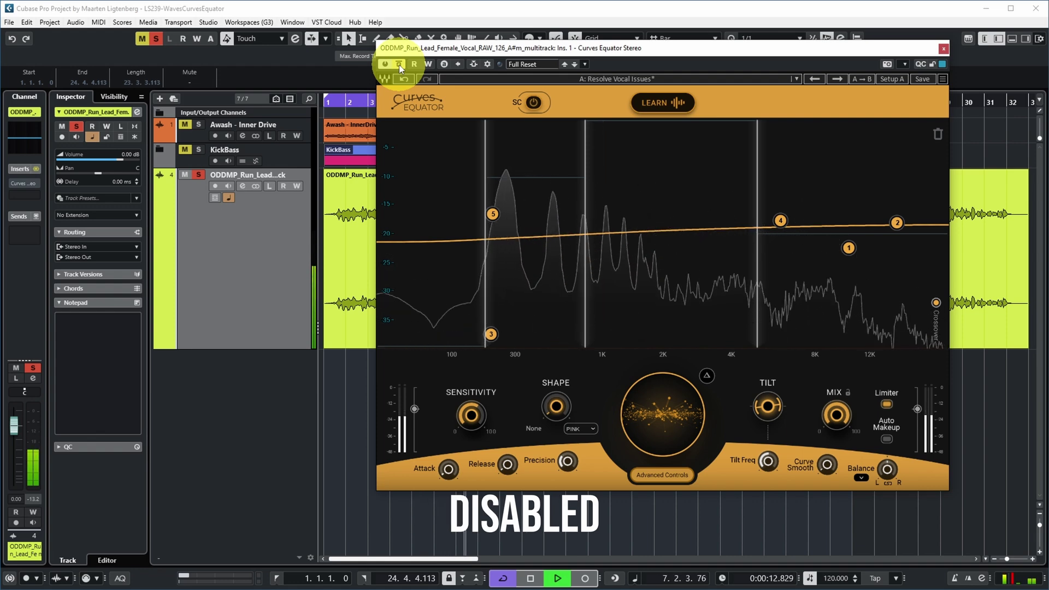
click(399, 65)
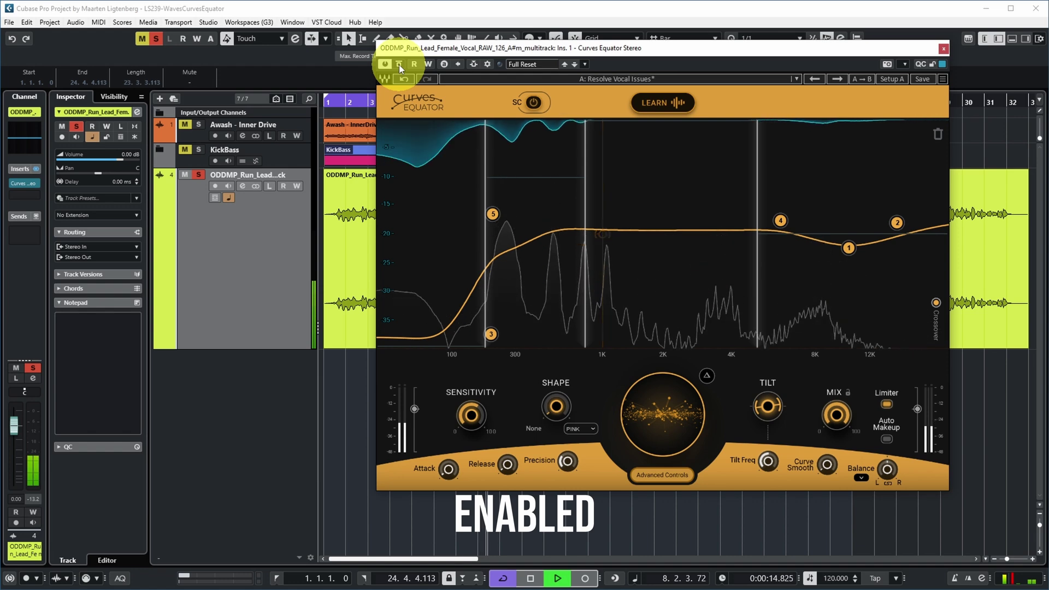
key(space)
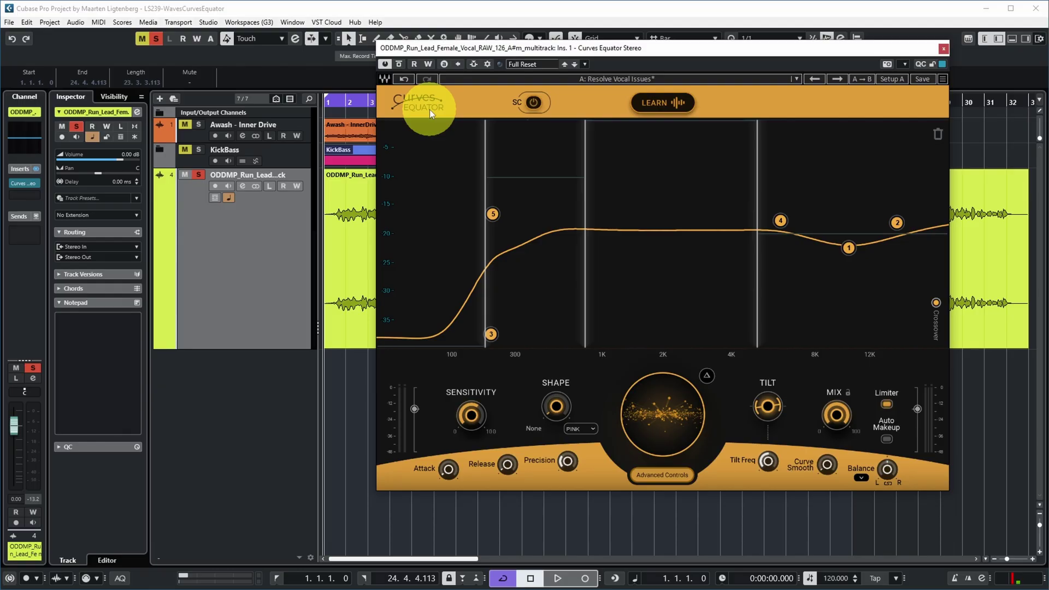
Step: Add a threshold node at about 6970 Hz and -23.8 in the vocal's high band, set its Q to 1.4 and raise it slightly
key(space)
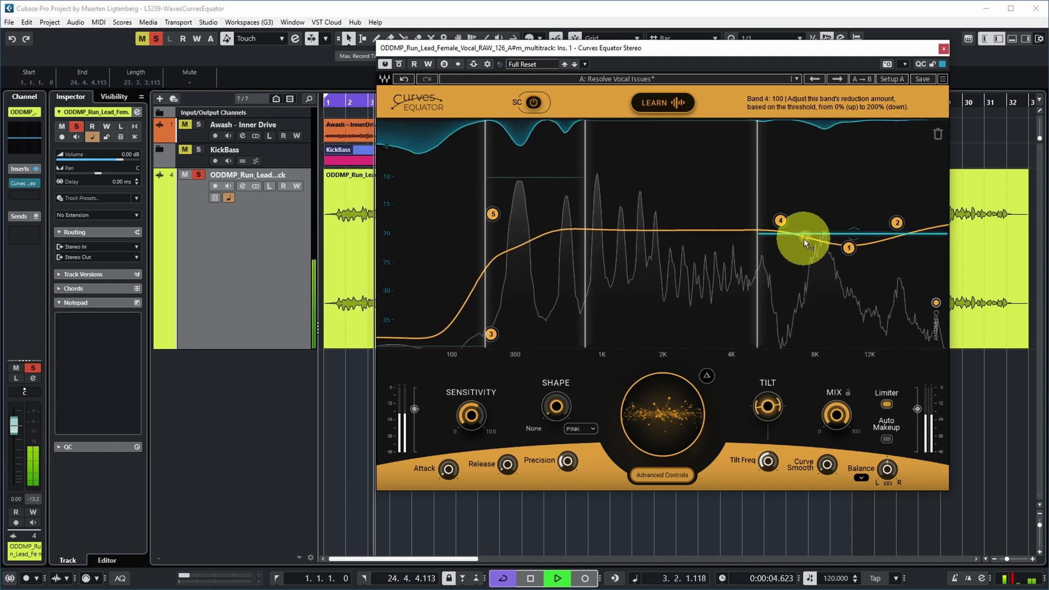
key(space)
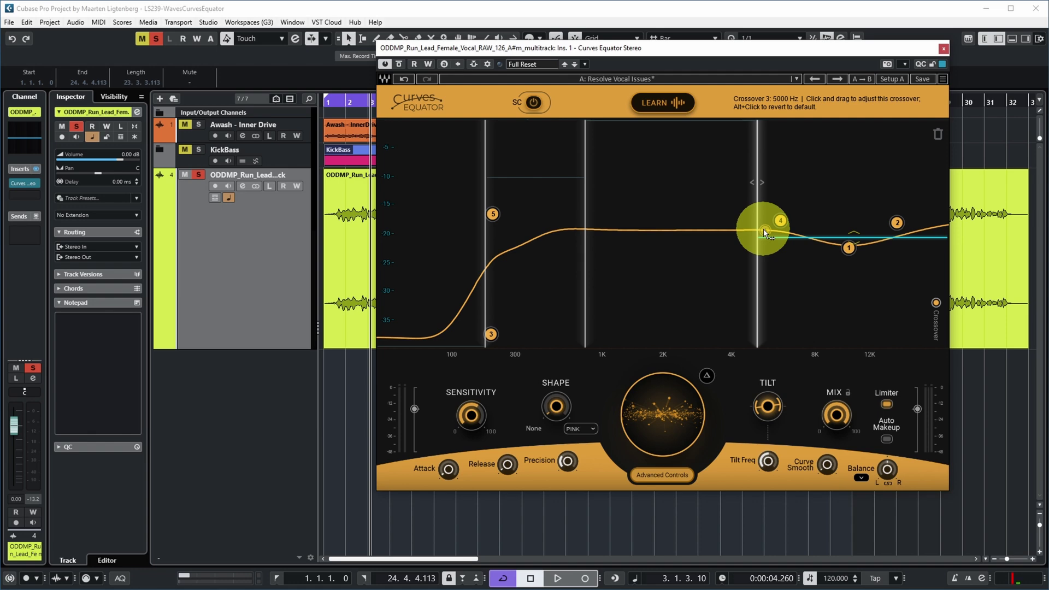
double_click(809, 243)
drag(808, 245, 797, 295)
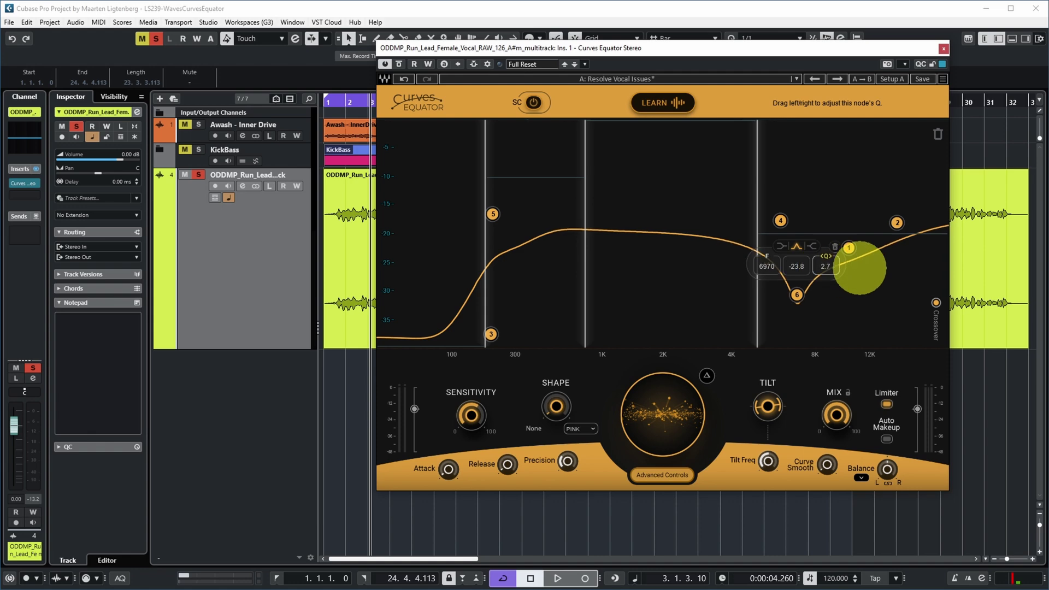
scroll(822, 268, down, 6)
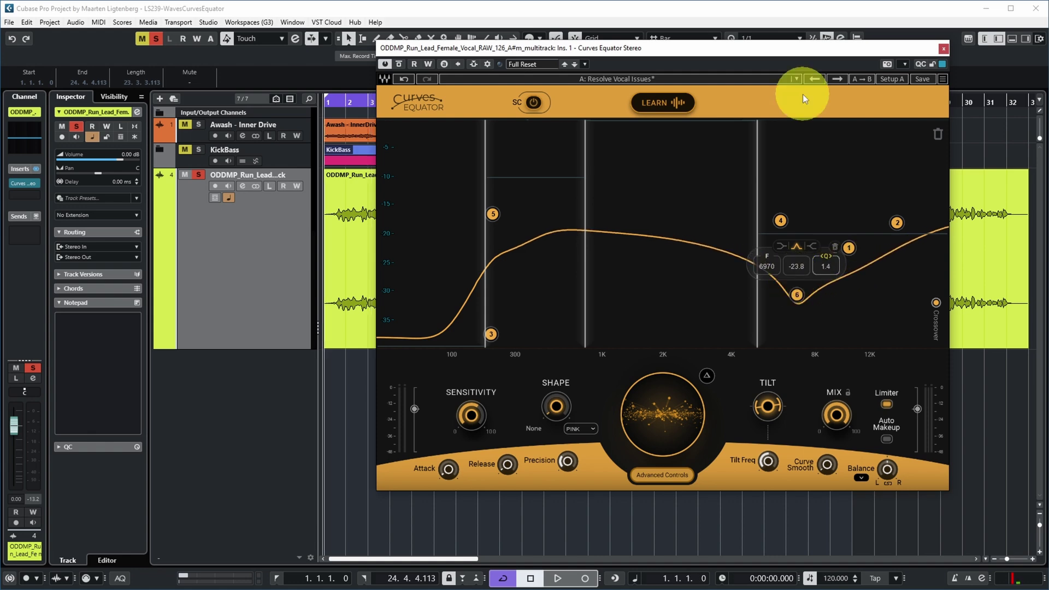
key(space)
mouse_move(801, 297)
mouse_down()
mouse_move(789, 298)
mouse_move(798, 283)
mouse_move(792, 241)
mouse_move(791, 286)
mouse_move(802, 286)
mouse_up()
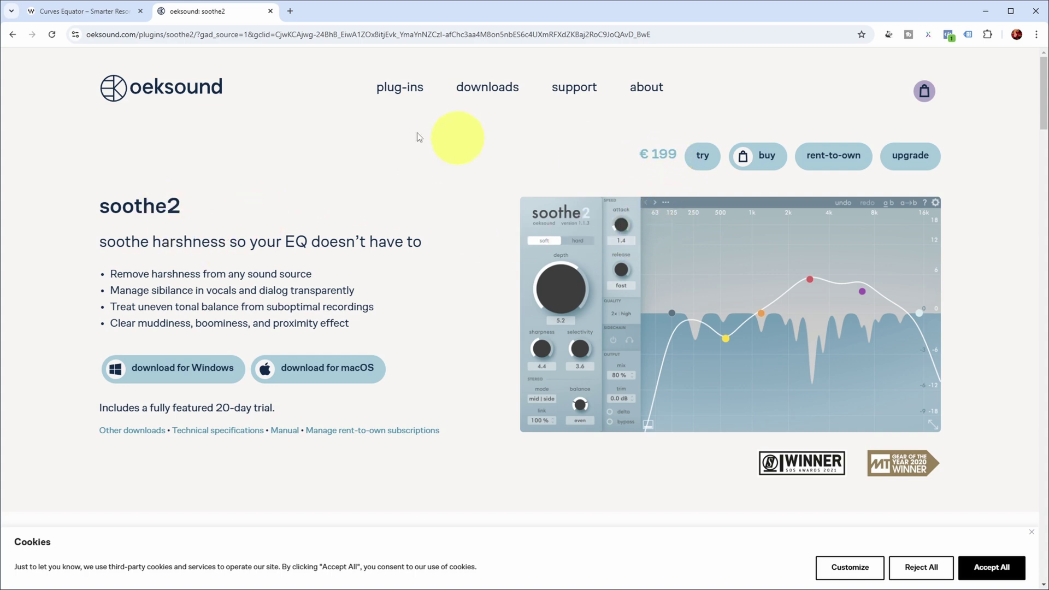
Step: Switch in the browser from the soothe2 page to the Waves Curves Equator product page and view its pricing
click(69, 15)
scroll(690, 312, up, 10)
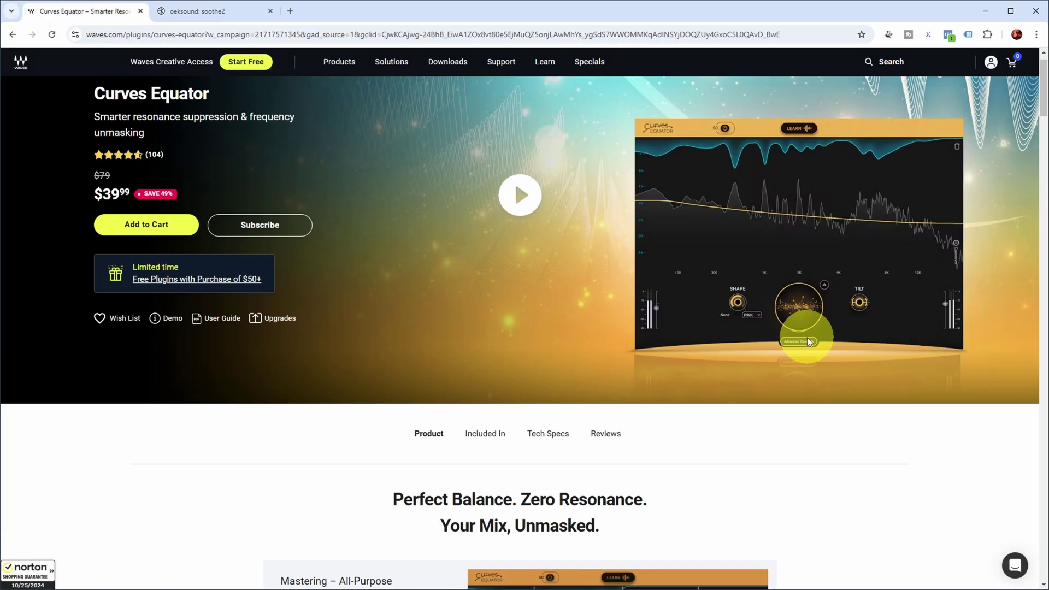